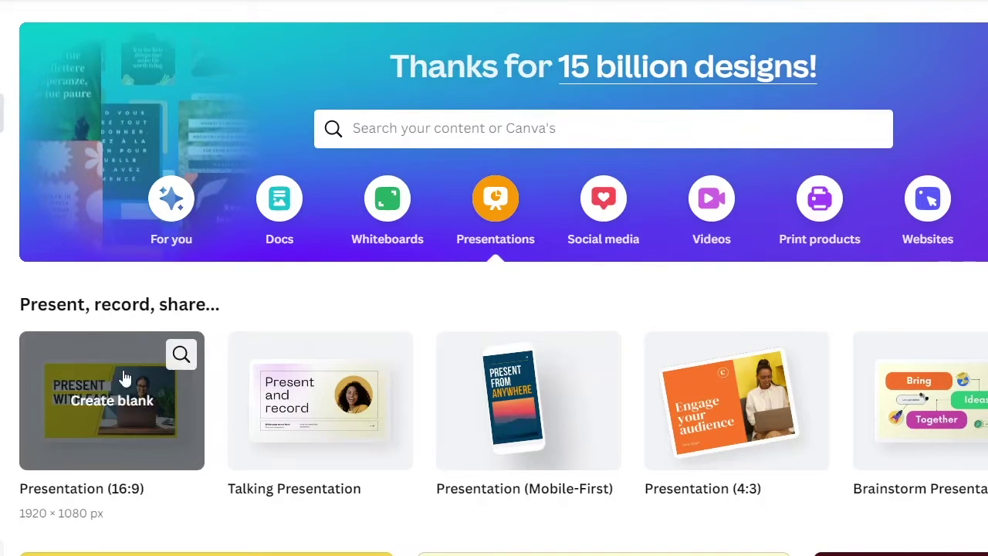
Step: Browse the design types of each home page category in order, from Docs through Websites
left_click(287, 202)
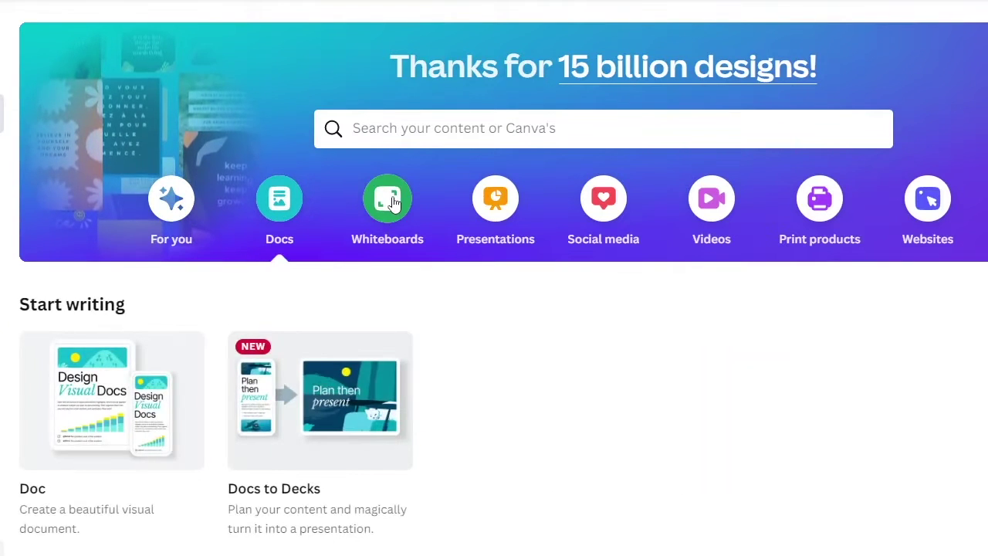
left_click(393, 202)
left_click(496, 199)
left_click(617, 198)
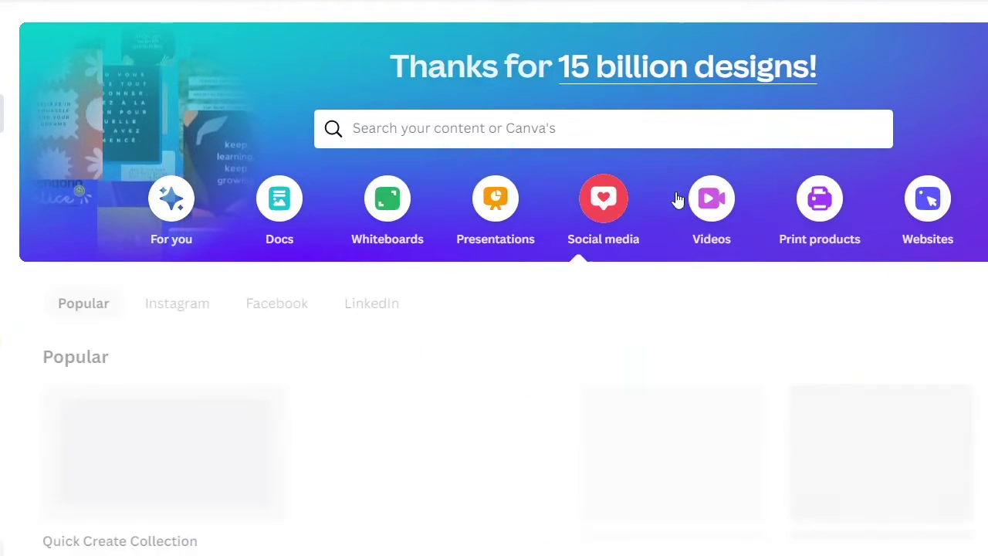
left_click(711, 199)
left_click(808, 202)
left_click(926, 202)
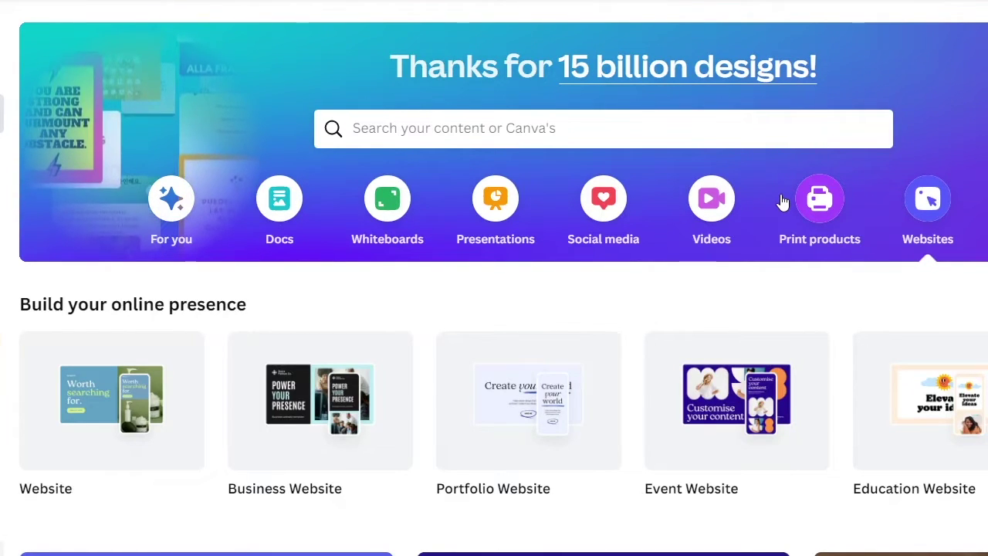
scroll(782, 200, "down", 2)
scroll(782, 201, "up", 2)
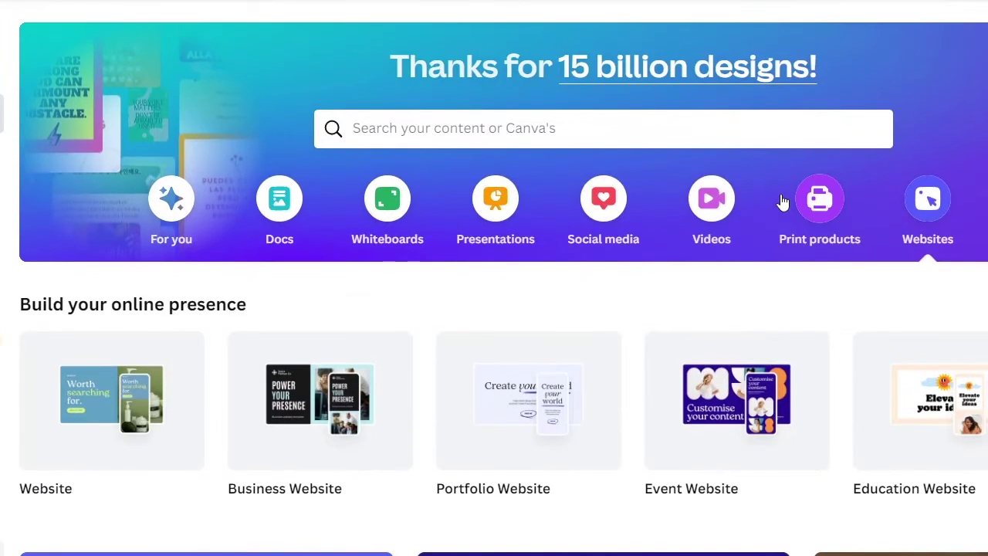
Step: Review the design types offered under Presentations, Social media, Videos, Print products and Websites
left_click(512, 231)
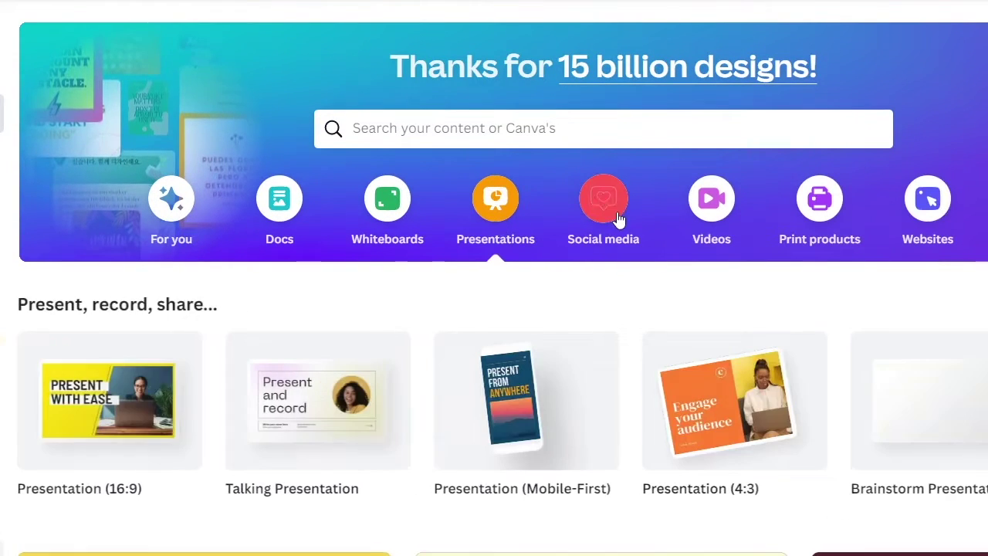
left_click(617, 220)
left_click(710, 202)
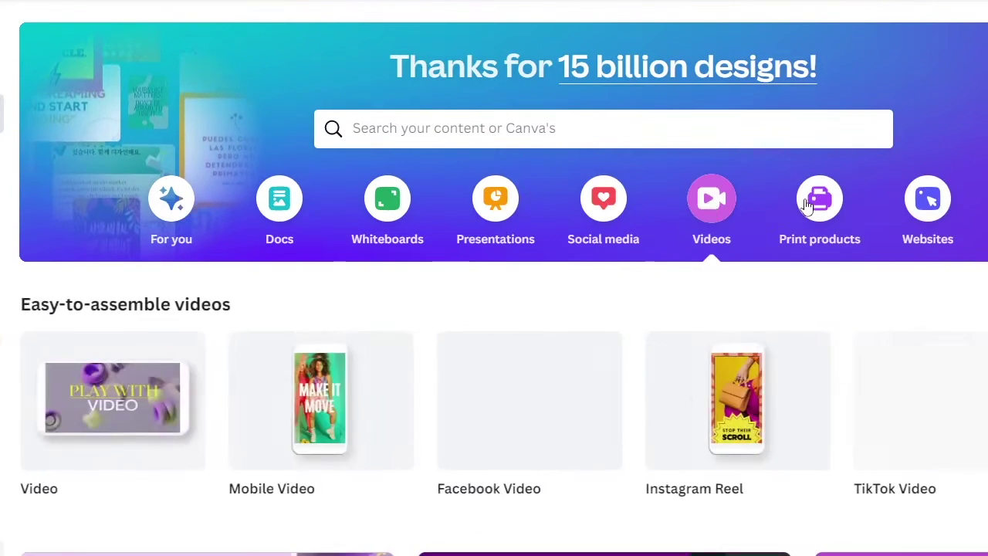
left_click(806, 203)
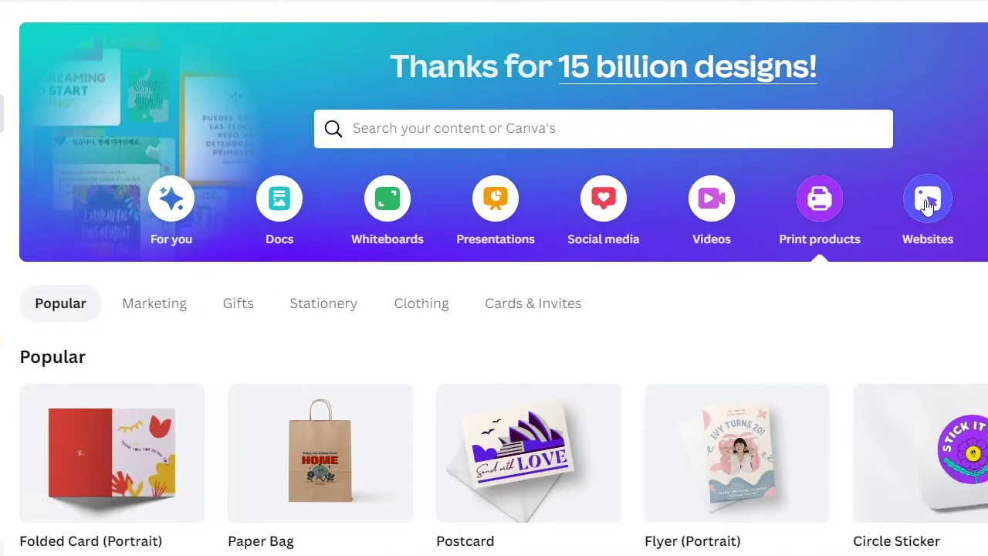
left_click(927, 203)
left_click(928, 202)
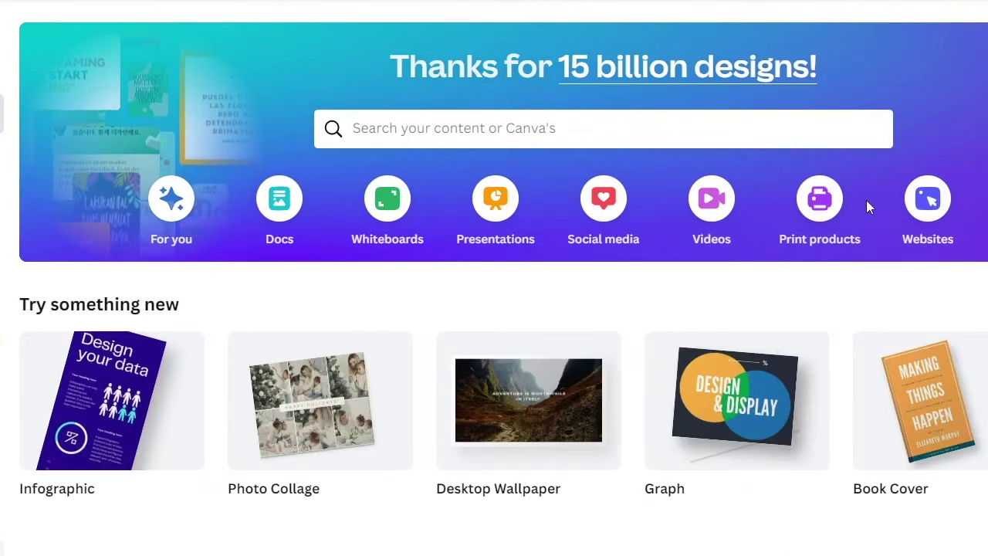
Step: Go back through the categories in reverse order, from Print products to Presentations, viewing their design types
left_click(823, 209)
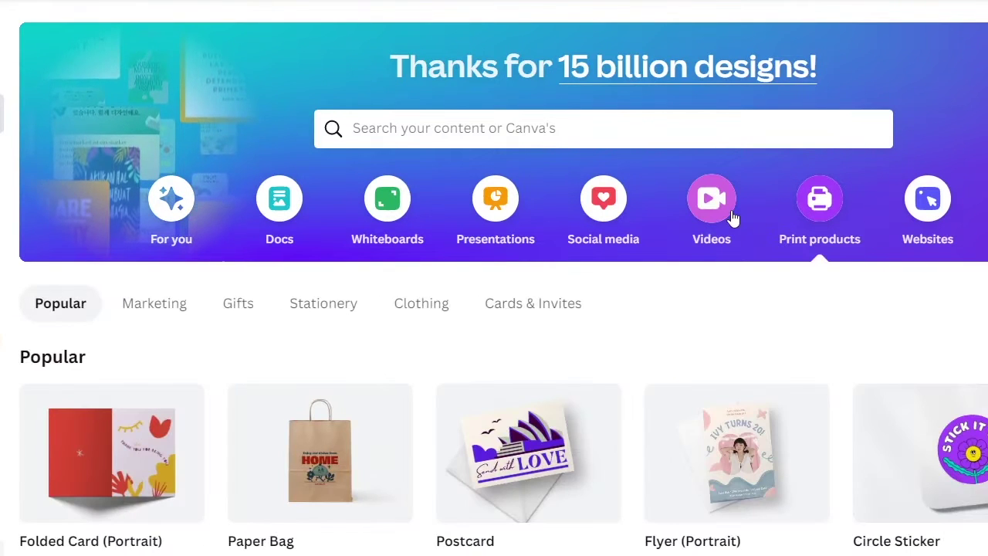
left_click(732, 216)
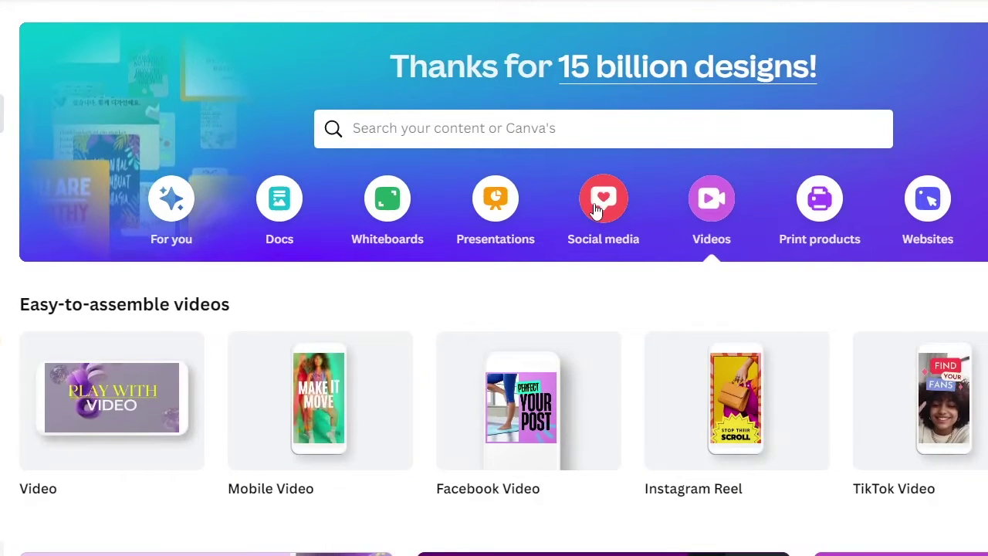
left_click(597, 203)
left_click(477, 193)
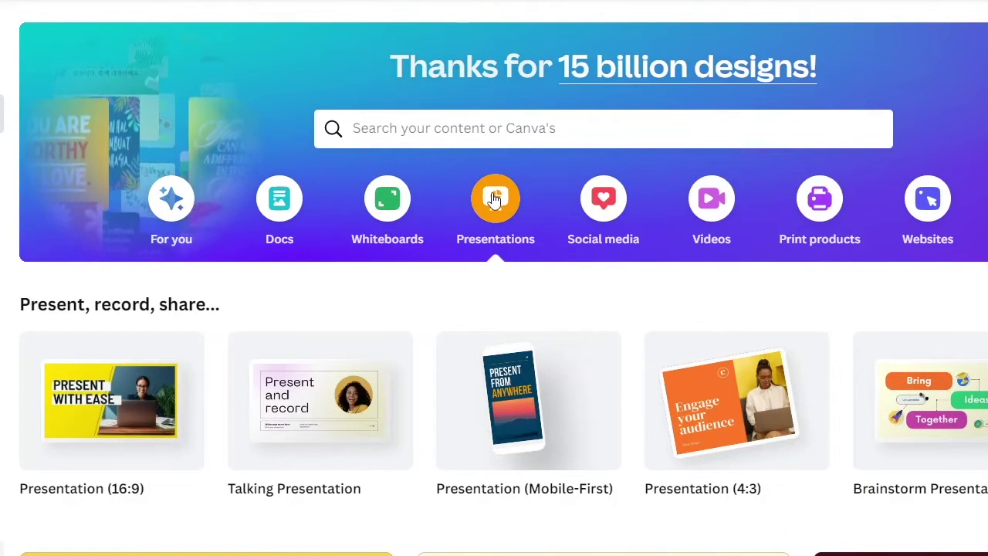
Step: View the design types for Videos and Print products, ending on the Websites category
left_click(710, 217)
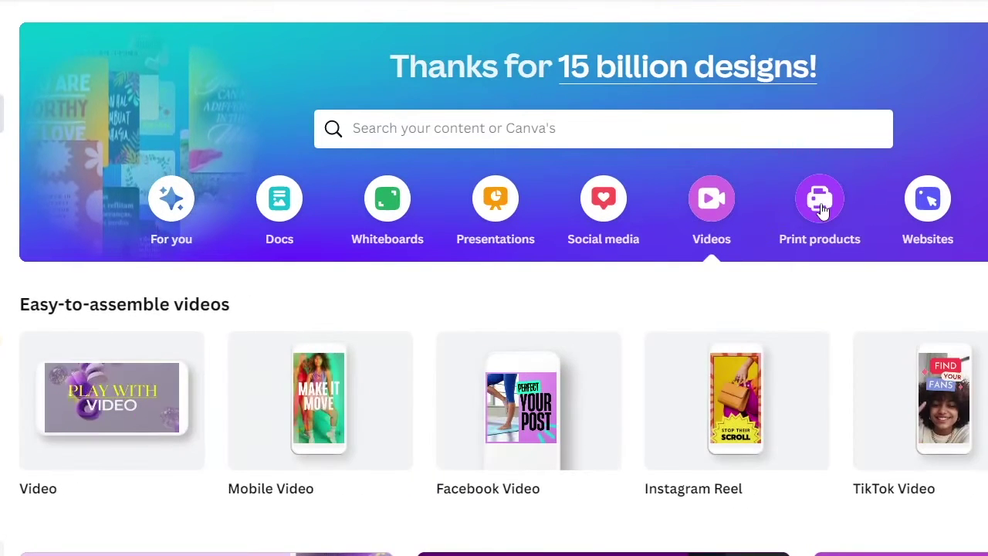
left_click(822, 210)
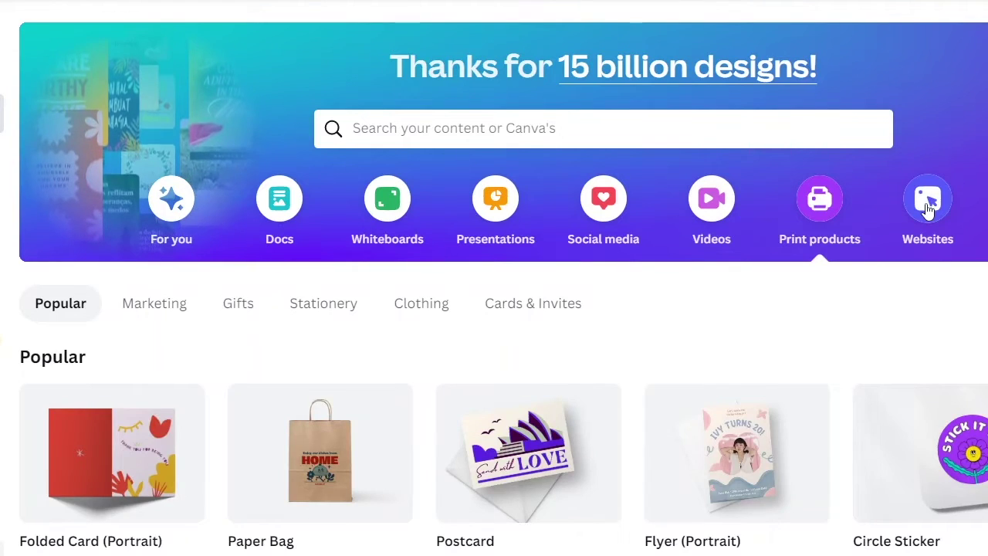
left_click(928, 210)
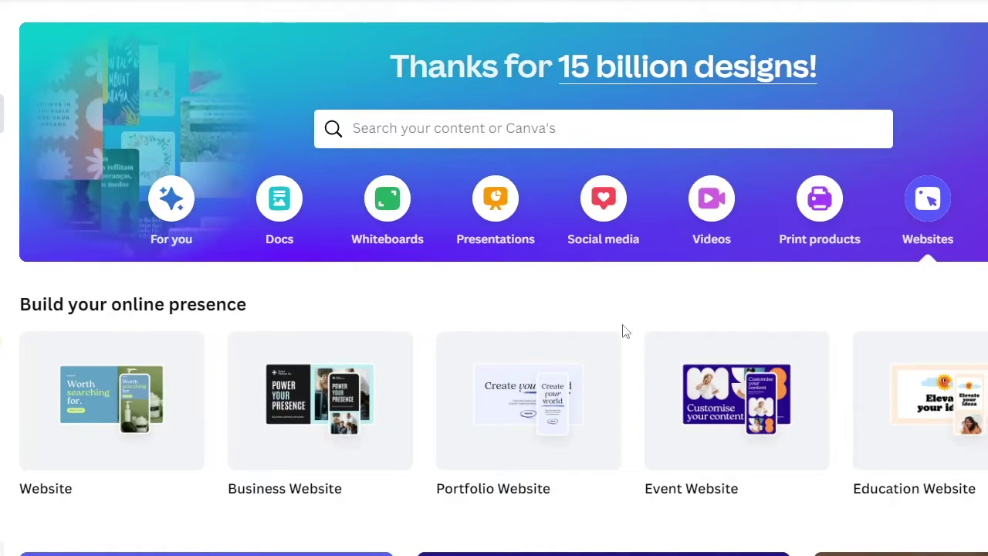
Step: Look through the website types and the template rows below them, down to Education Websites
mouse_move(278, 397)
scroll(143, 401, "down", 6)
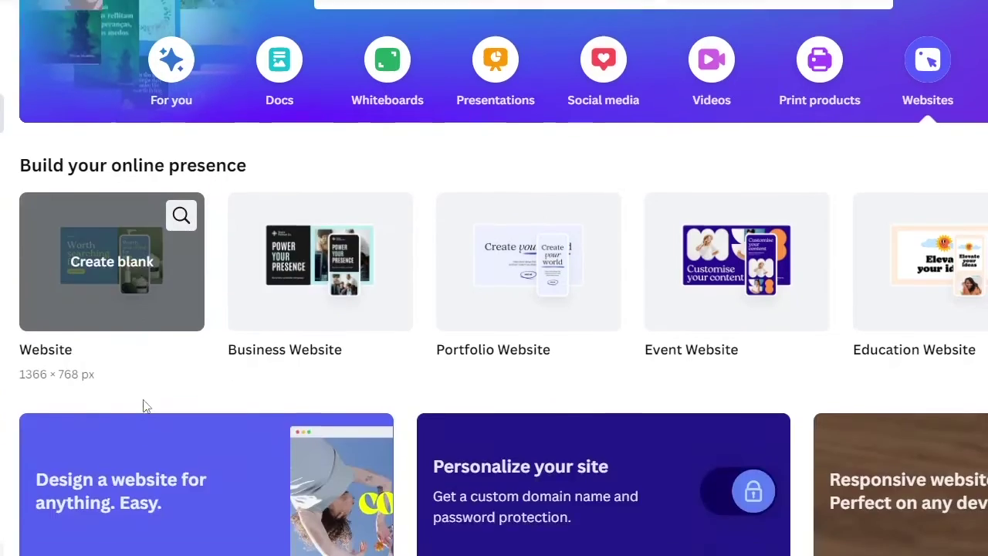
scroll(143, 407, "down", 10)
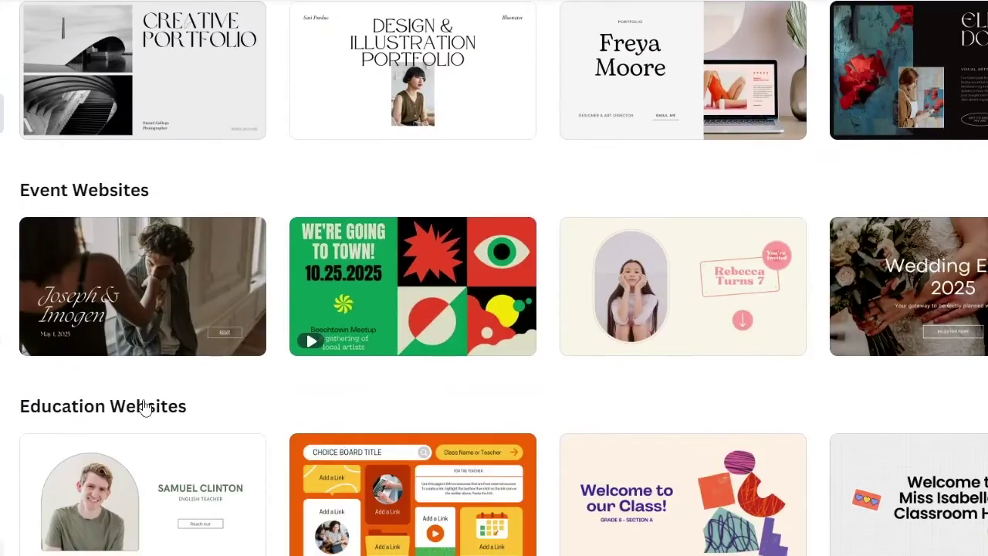
scroll(143, 407, "up", 17)
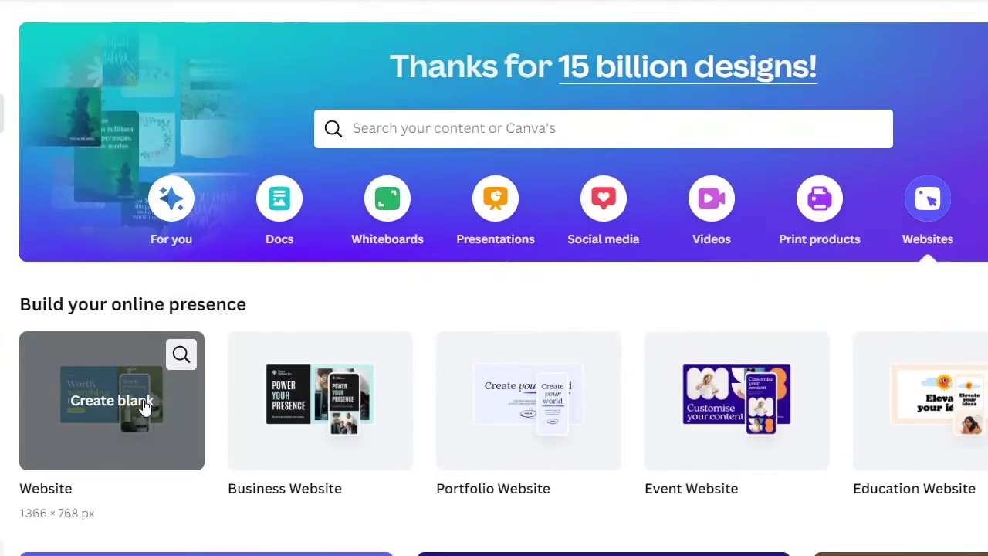
scroll(147, 407, "down", 4)
scroll(147, 407, "up", 4)
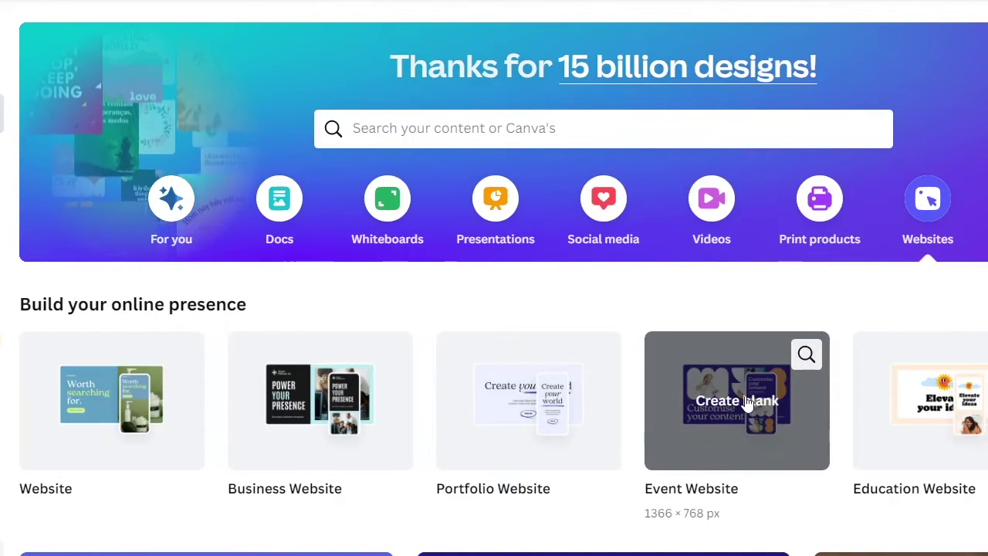
scroll(938, 398, "down", 2)
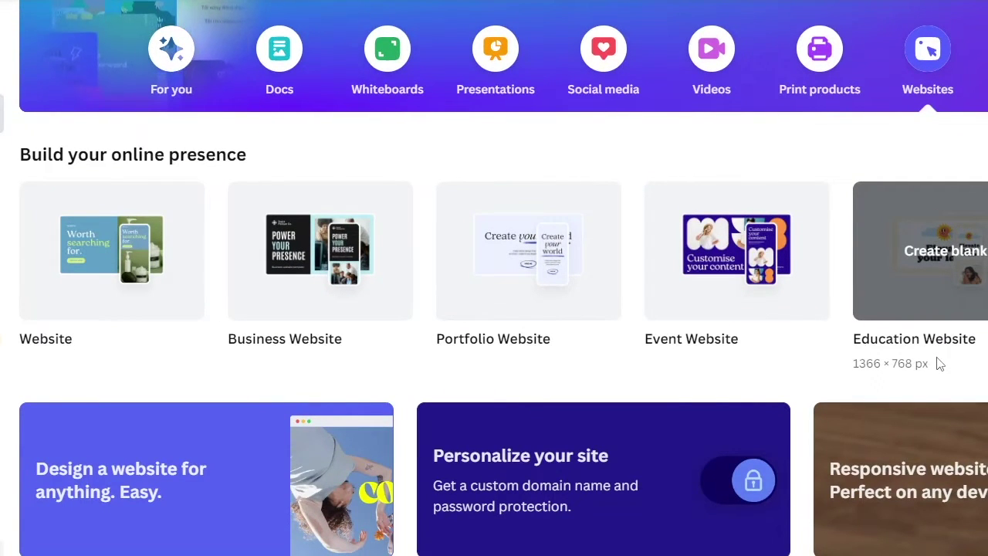
scroll(938, 364, "up", 2)
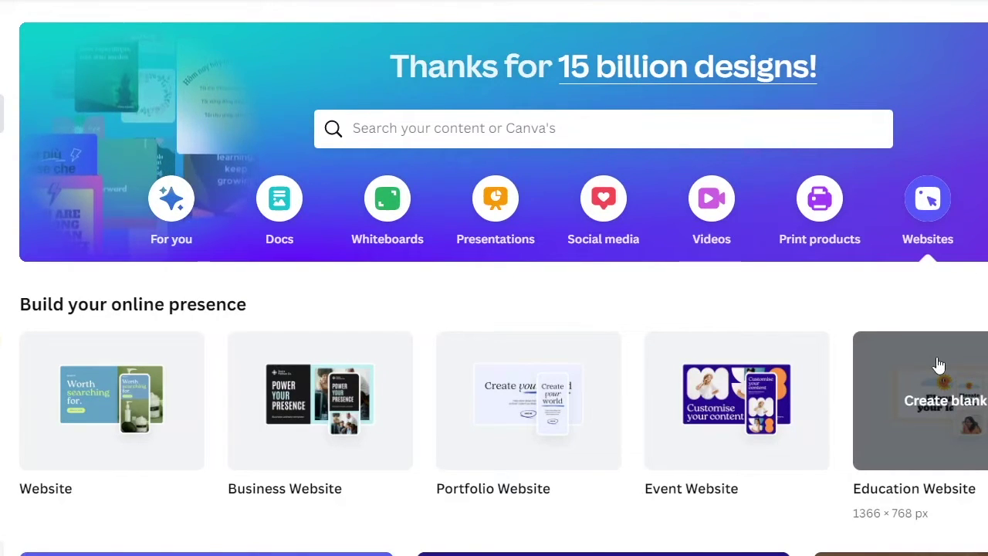
scroll(939, 363, "down", 5)
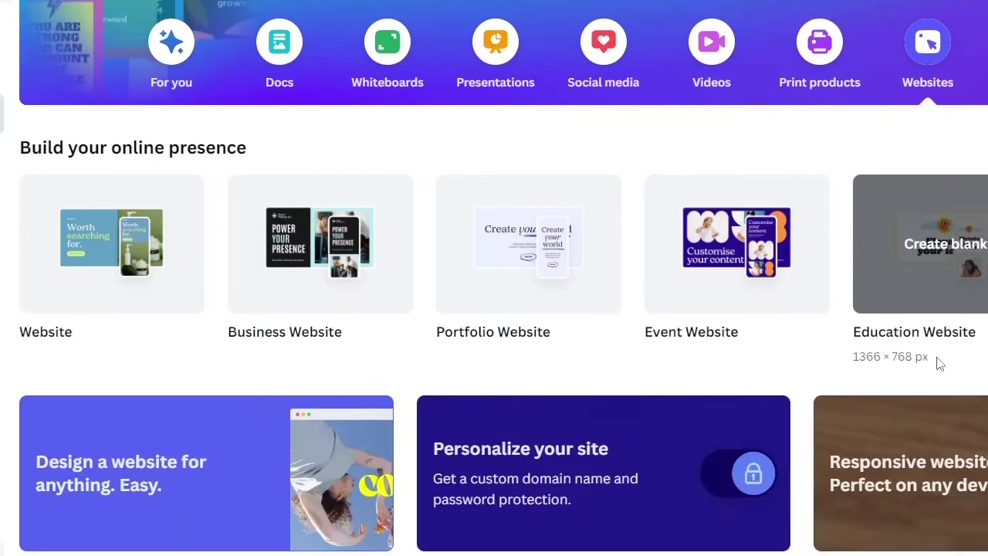
scroll(938, 363, "up", 3)
scroll(939, 364, "up", 2)
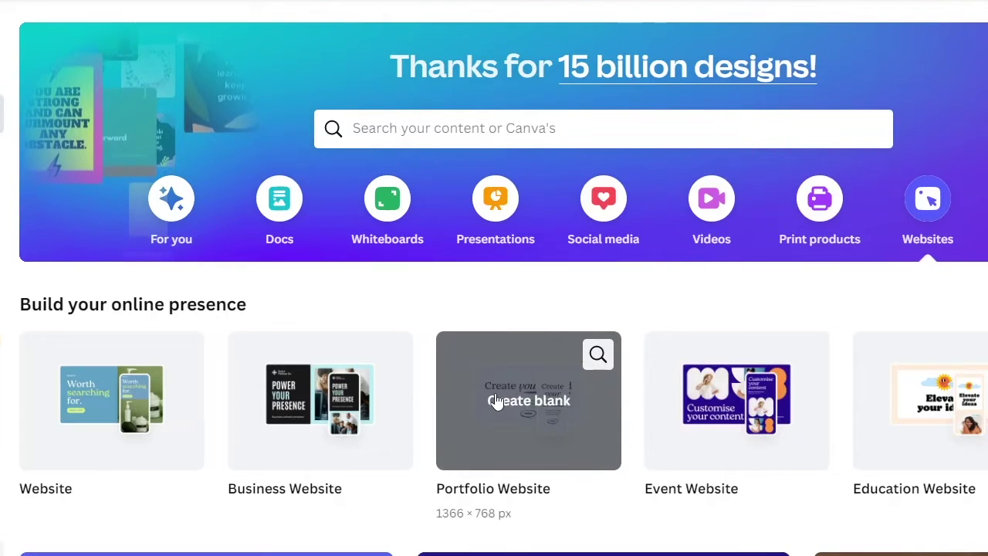
scroll(496, 401, "down", 5)
scroll(496, 400, "up", 5)
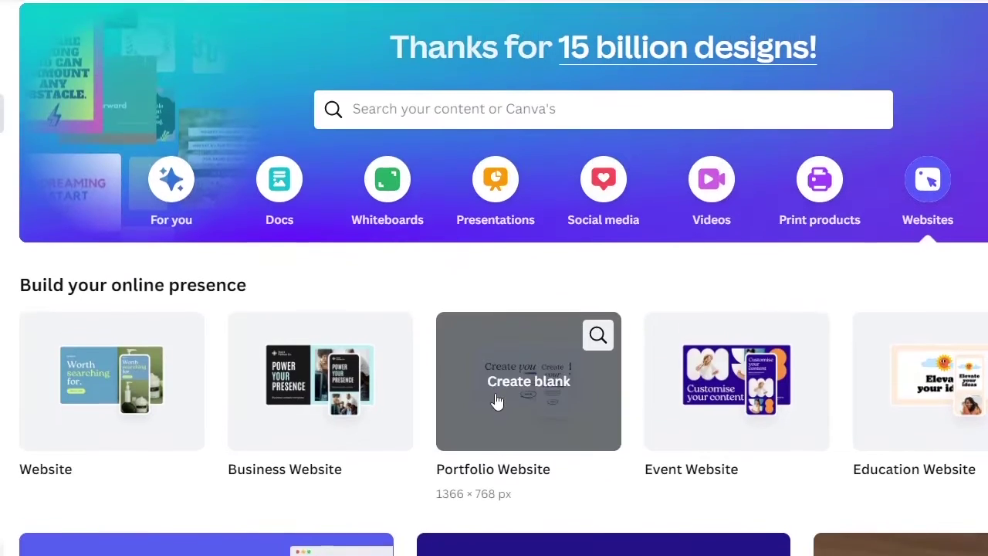
scroll(496, 401, "down", 3)
scroll(497, 400, "up", 3)
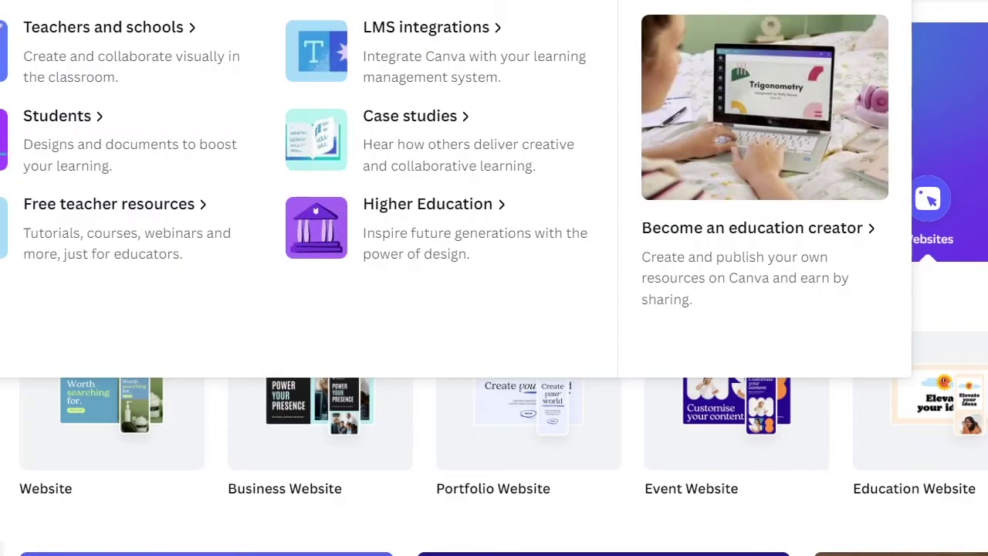
mouse_move(254, 3)
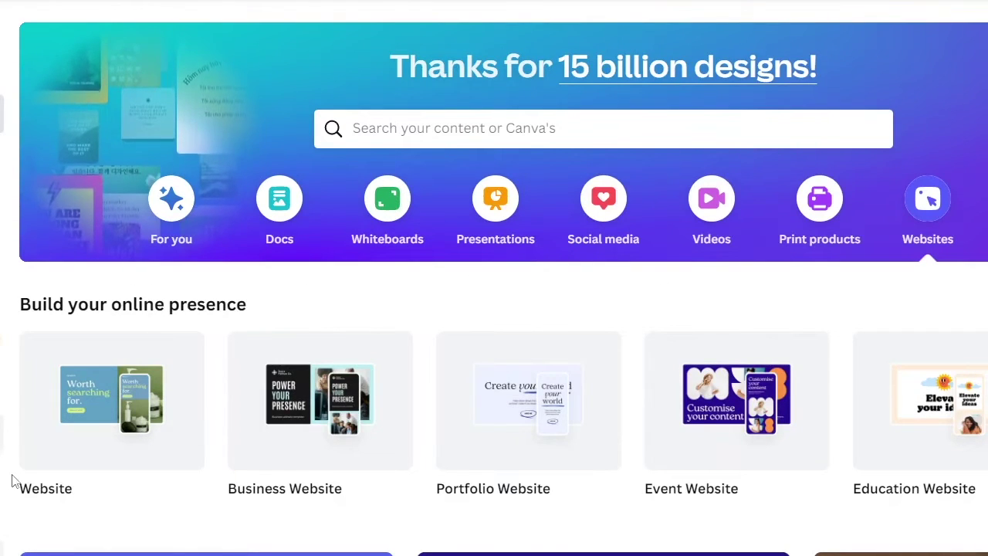
mouse_move(498, 349)
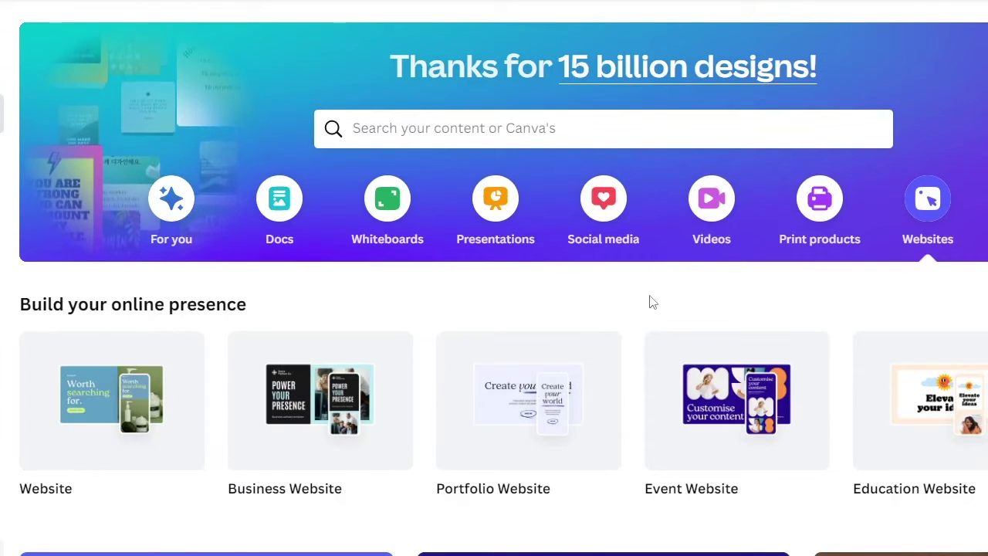
scroll(748, 271, "down", 5)
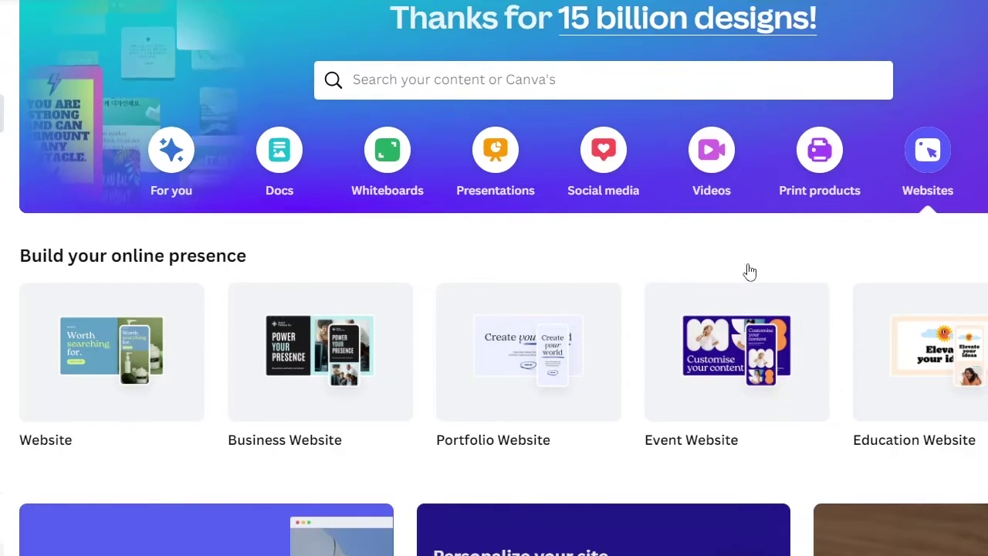
scroll(748, 271, "up", 5)
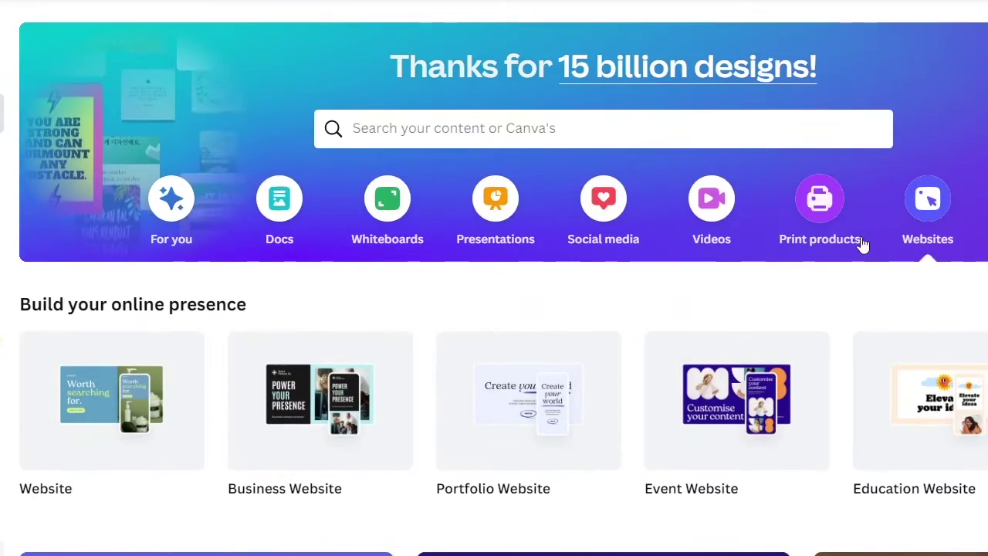
Step: Compare the Print products and Websites categories, and view the Videos and Social media design types
left_click(819, 203)
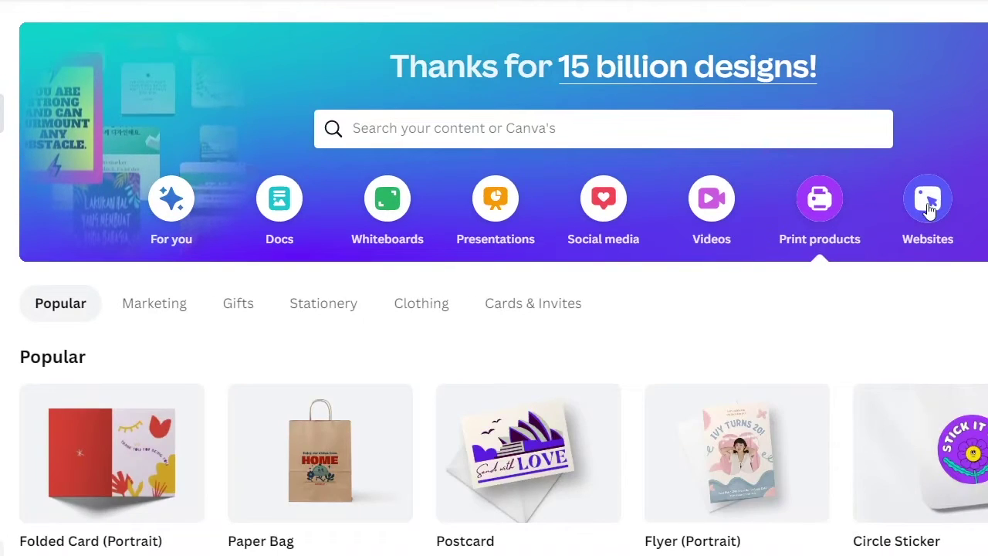
left_click(929, 205)
left_click(825, 197)
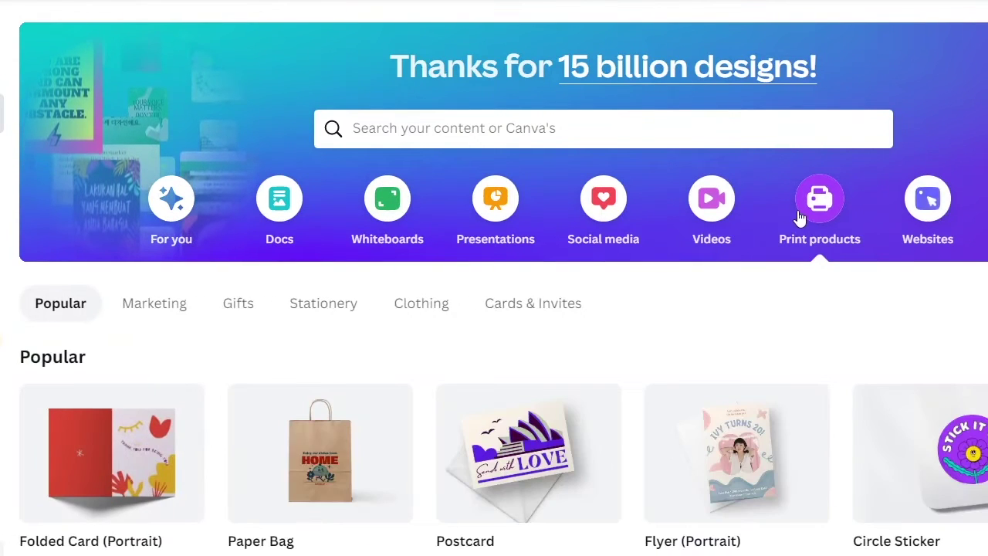
left_click(715, 210)
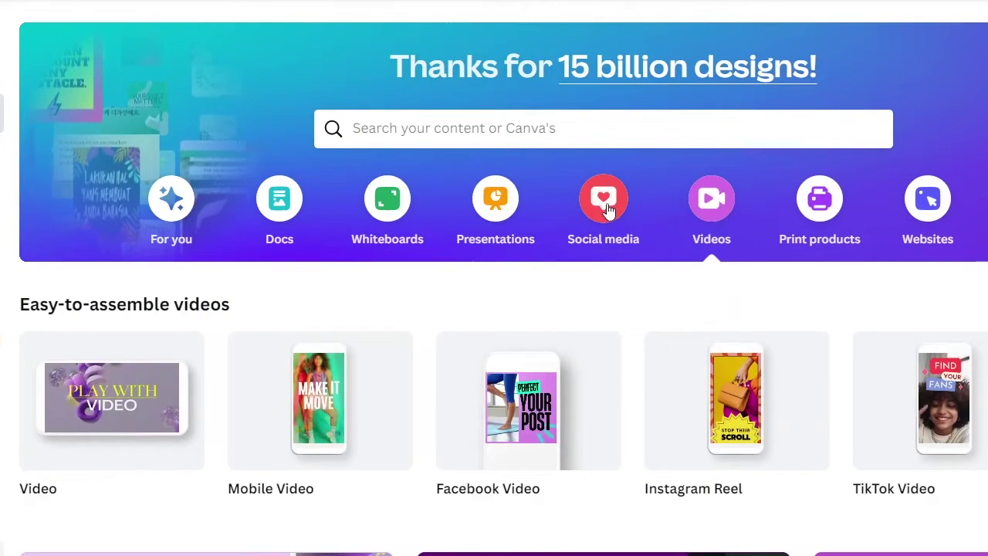
left_click(610, 210)
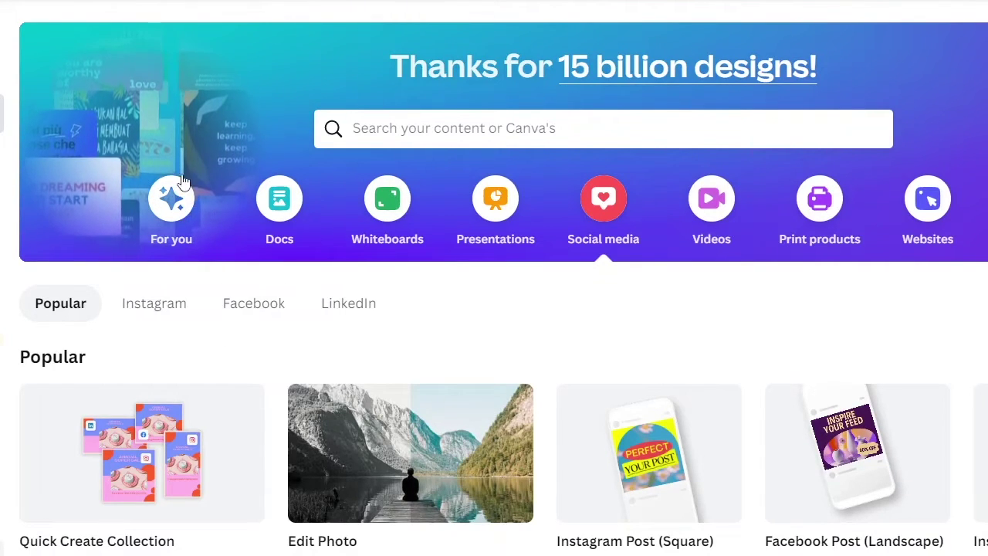
Step: Show the Docs category and examine its Doc and Docs to Decks options and the banners below
left_click(283, 215)
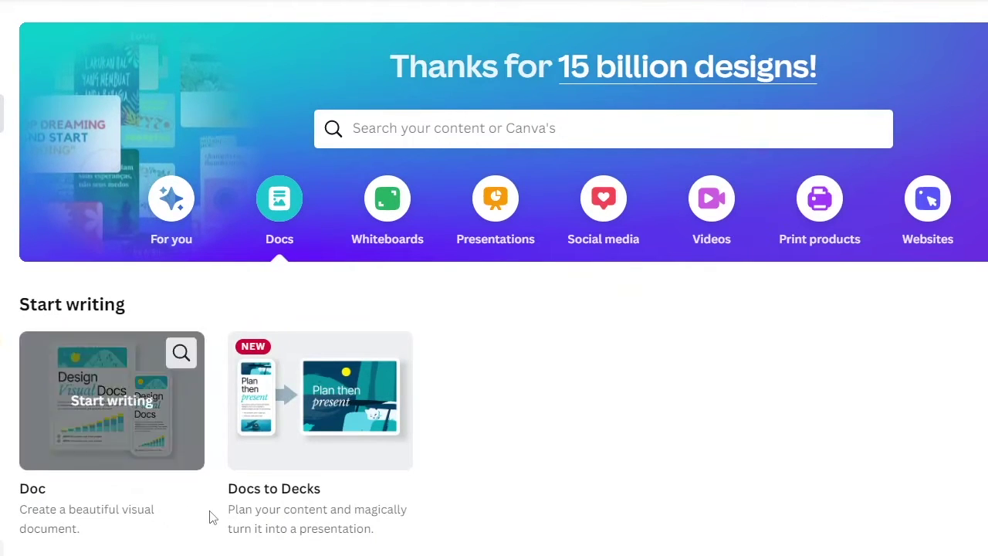
scroll(416, 485, "down", 4)
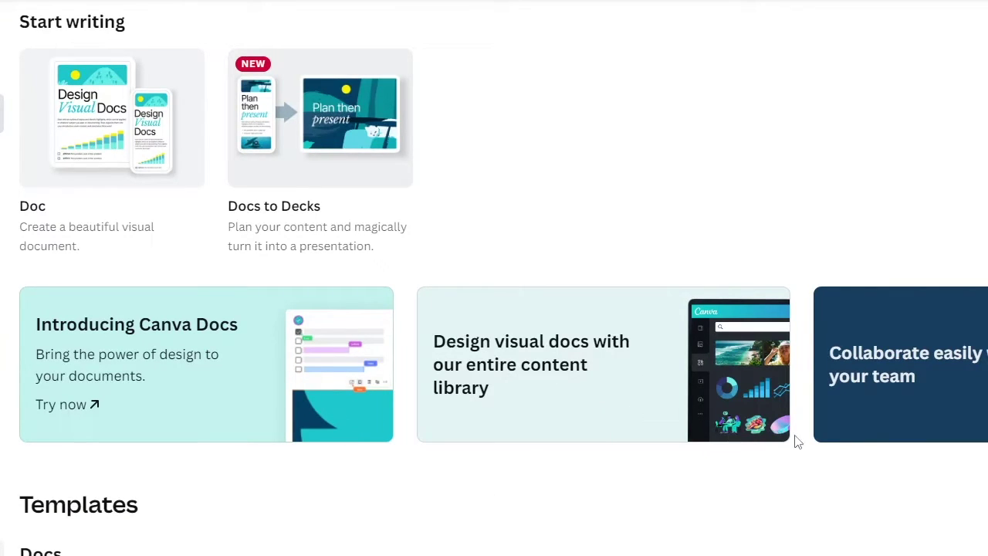
scroll(476, 214, "up", 2)
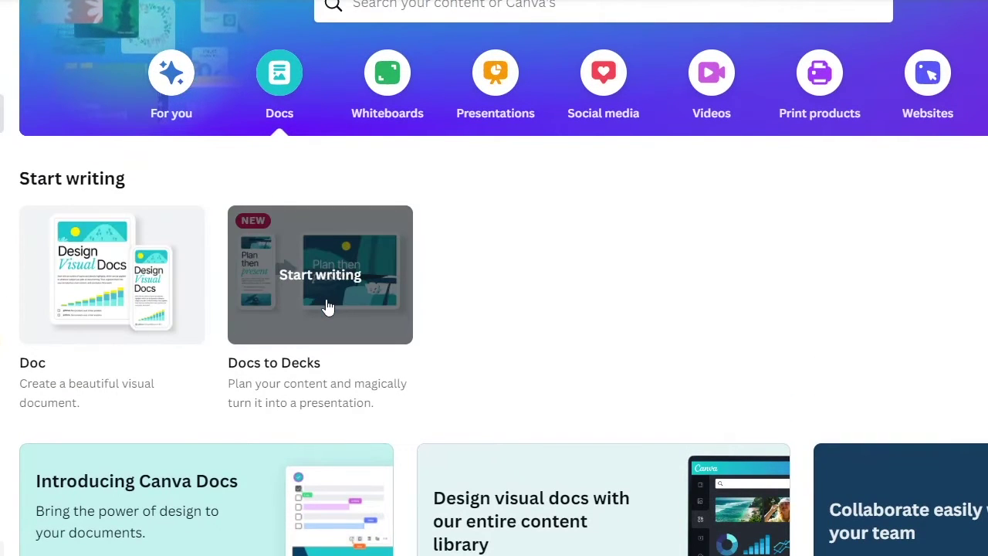
Step: Create a new Doc and open a Magic Write prompt at its beginning
left_click(112, 282)
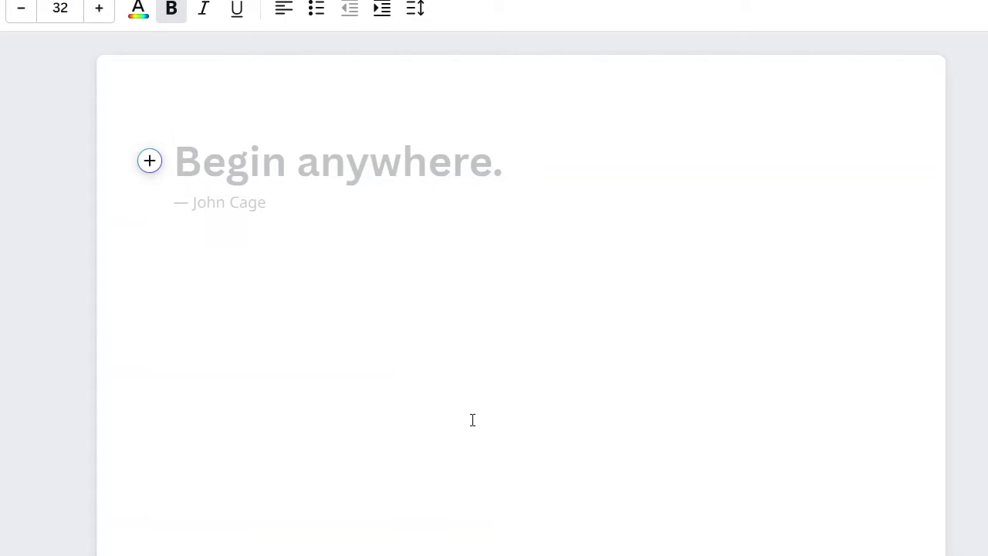
left_click(148, 161)
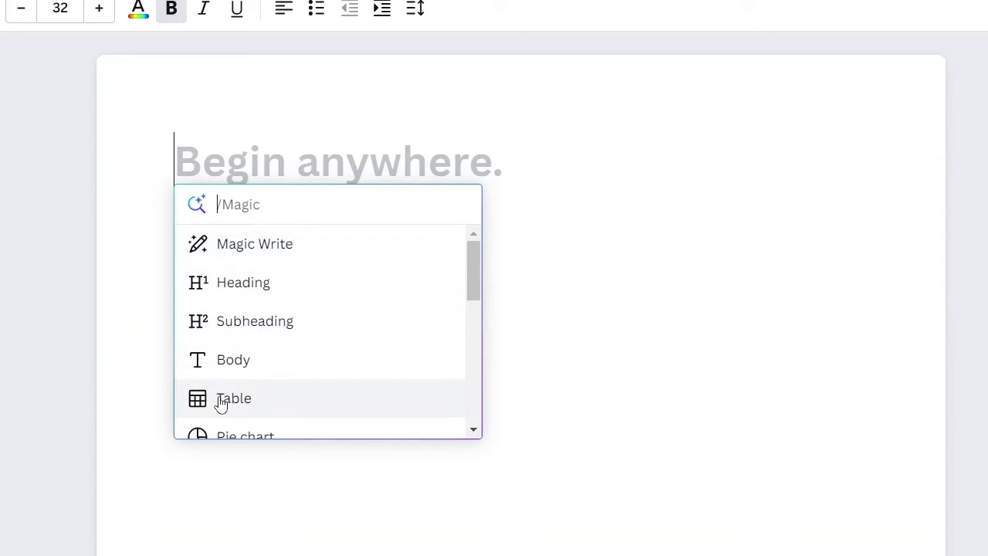
mouse_move(473, 284)
left_mouse_down()
mouse_move(476, 337)
mouse_move(474, 277)
left_mouse_up()
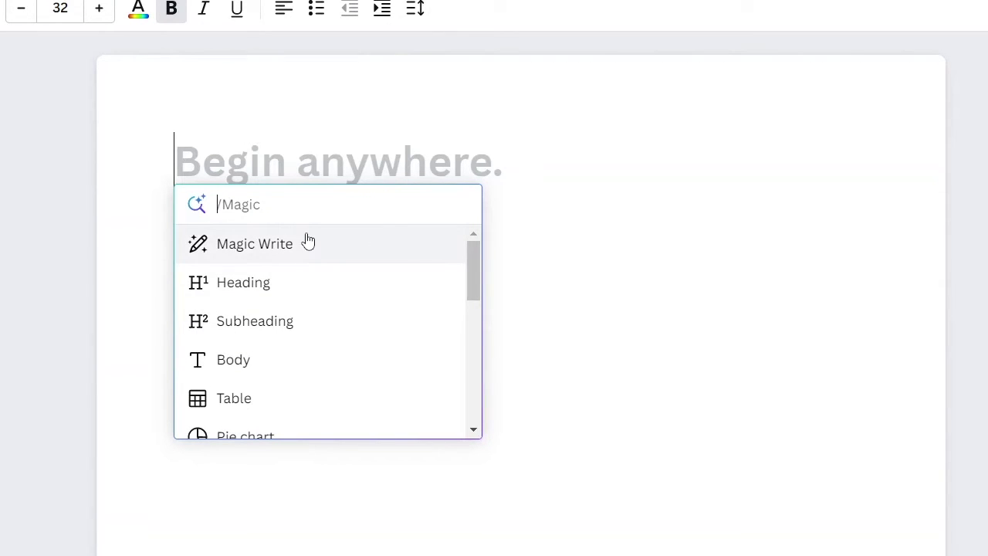
left_click(267, 246)
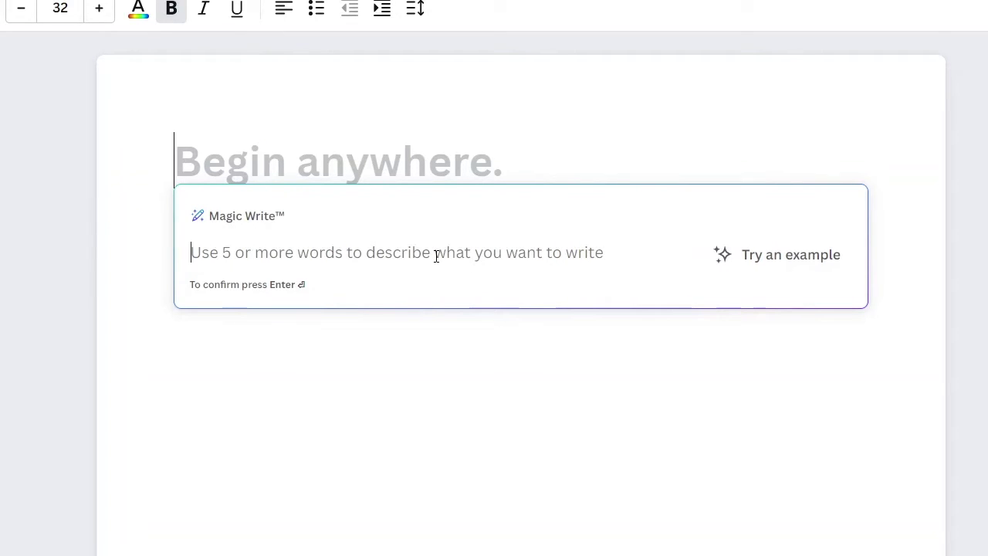
Step: Generate text with the Magic Write prompt "Write me an article on Blockchain use in China"
type("Write me an article on Blockcha")
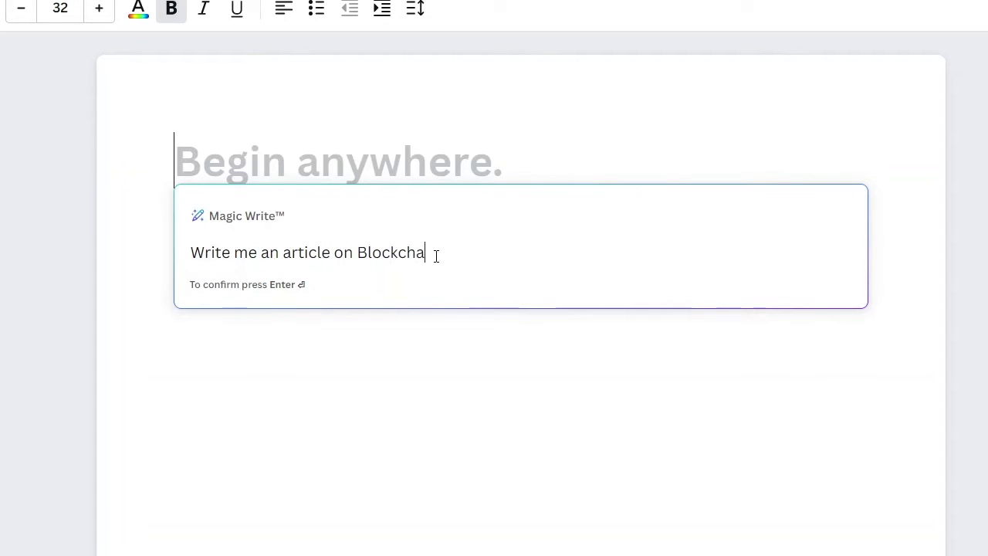
type("in")
type("us")
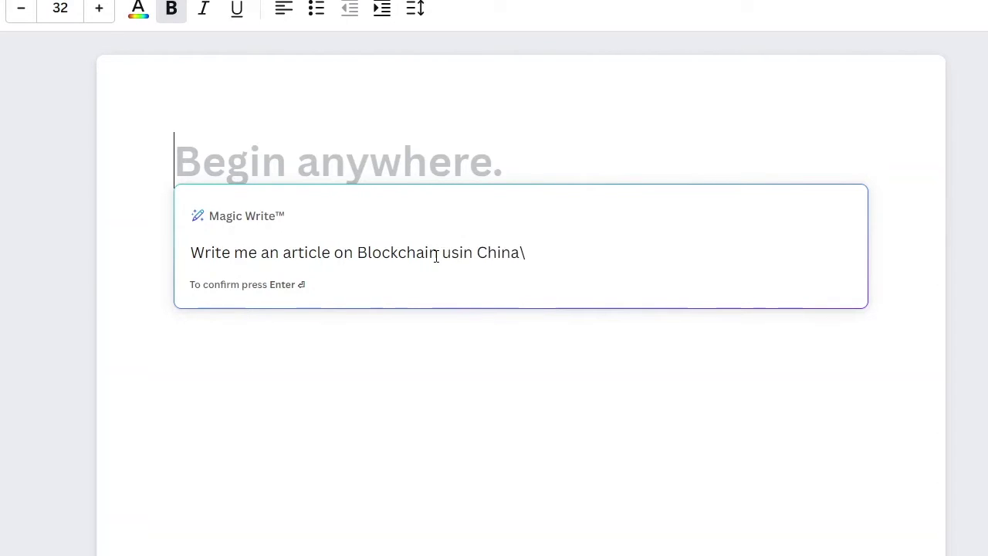
type("e")
key("Right")
key("Right")
key("Right")
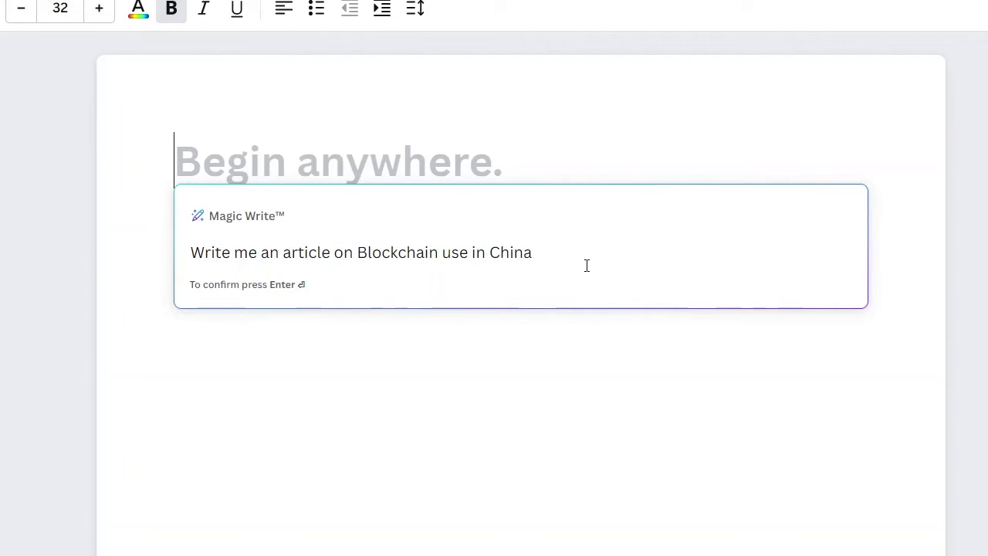
key("Return")
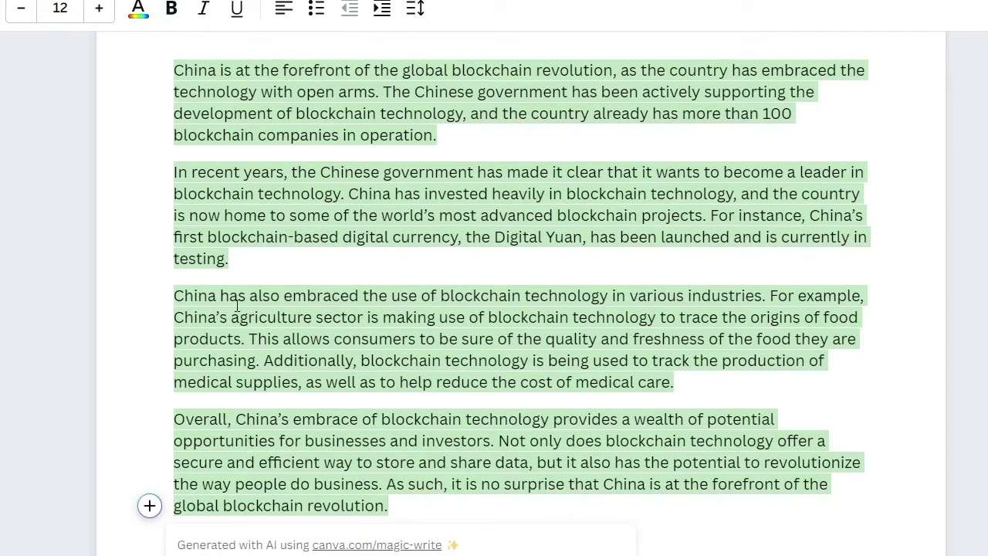
Step: Read through the generated article from its heading to the last paragraph and clear the green highlighting
scroll(324, 295, "up", 3)
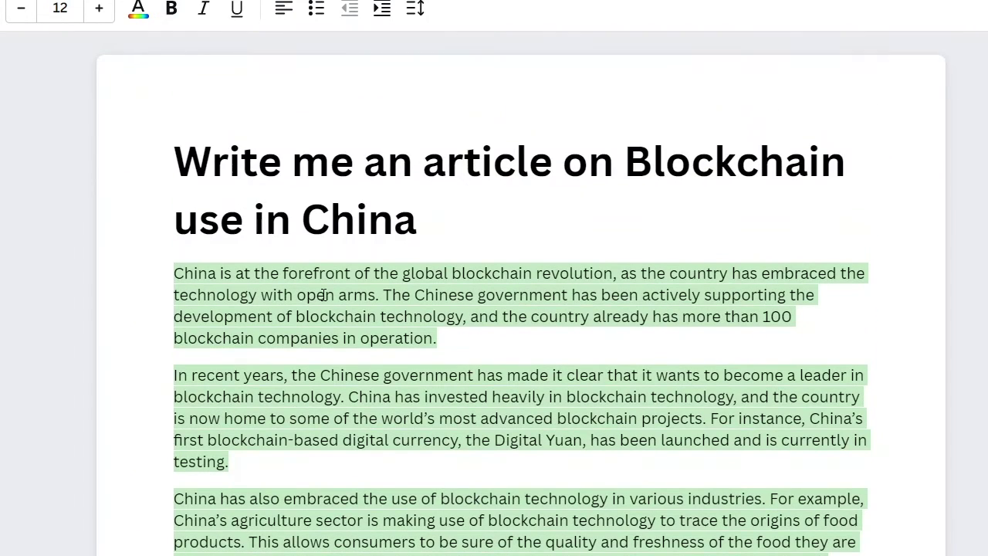
scroll(324, 295, "down", 3)
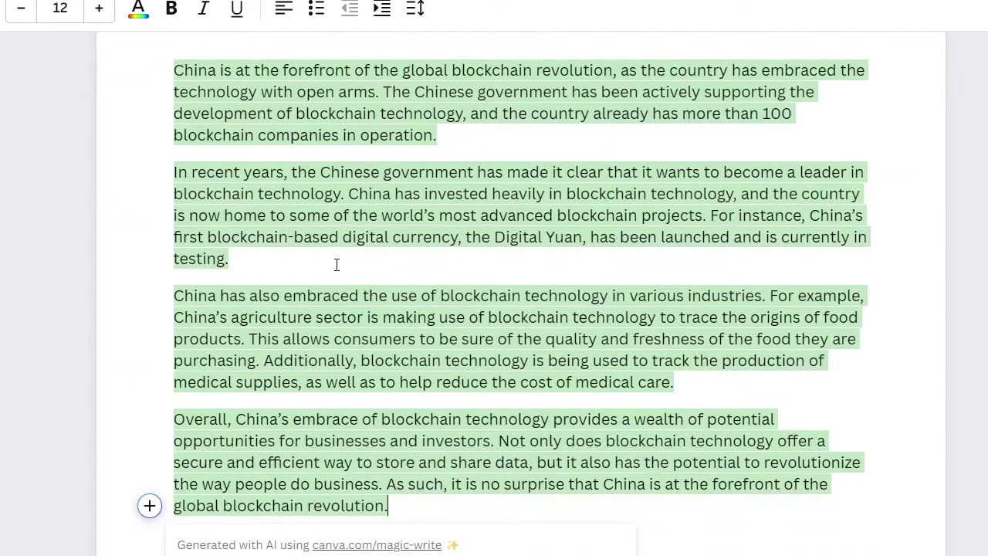
scroll(330, 233, "up", 3)
scroll(329, 233, "down", 3)
left_click(370, 360)
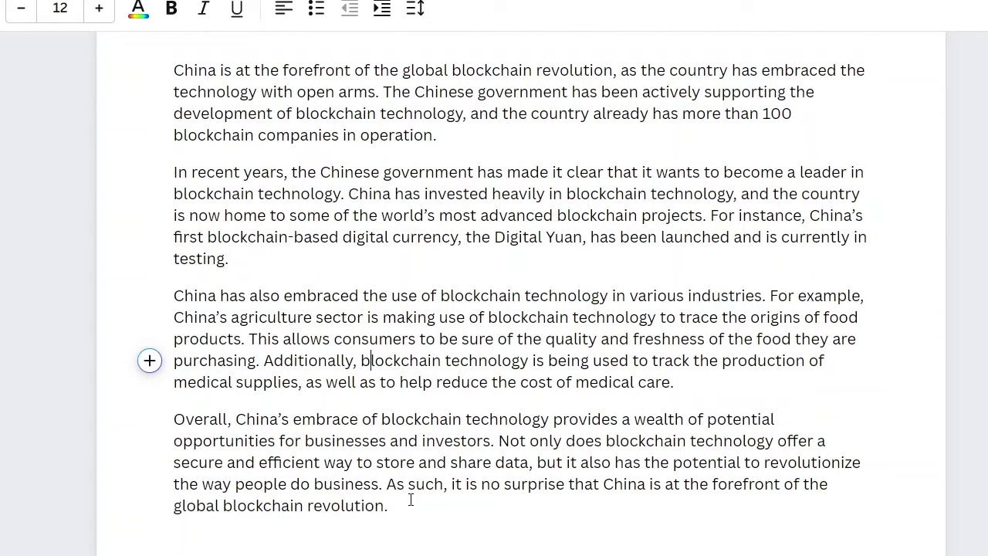
Step: Copy all body paragraphs of the article, leaving out the heading
scroll(410, 499, "up", 3)
scroll(411, 499, "down", 1)
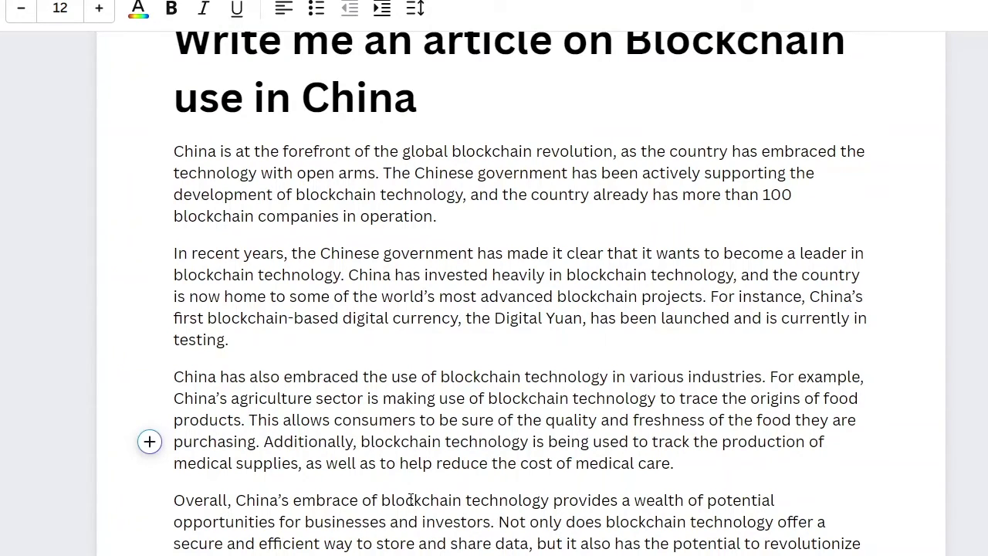
scroll(410, 499, "down", 1)
left_click_drag(410, 517, 176, 273)
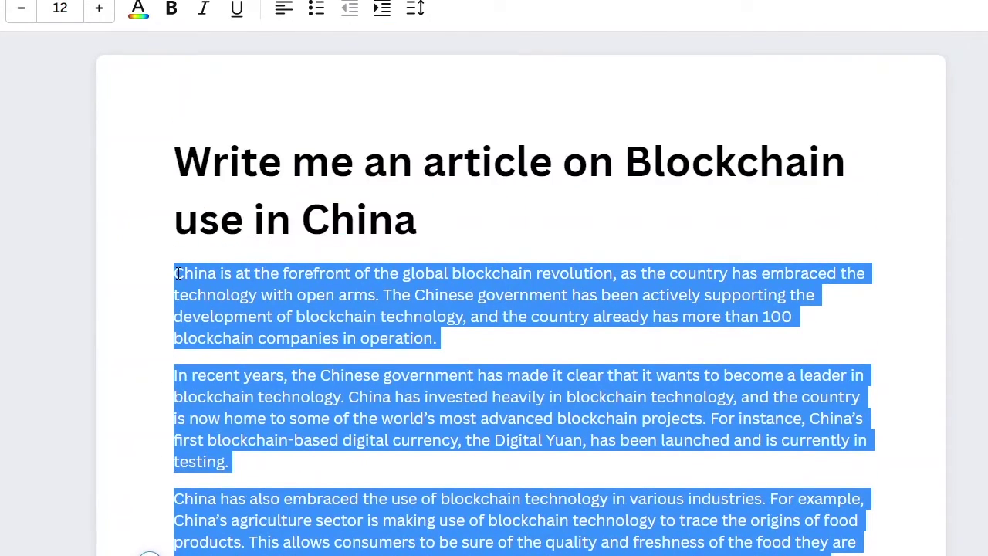
scroll(176, 273, "down", 2)
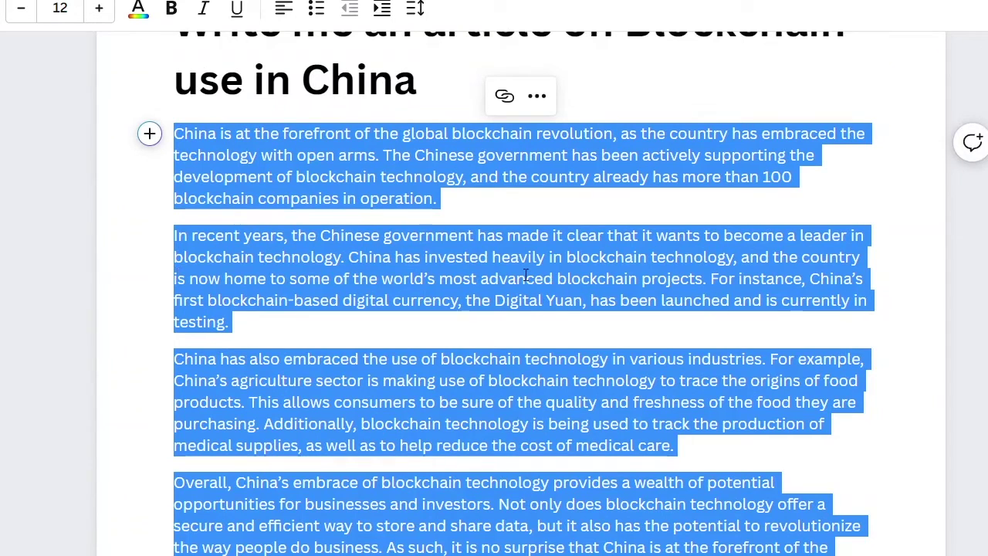
Step: Search Google for plagiarism in a new browser tab and open the Duplichecker plagiarism checker from the results
key("ctrl+t")
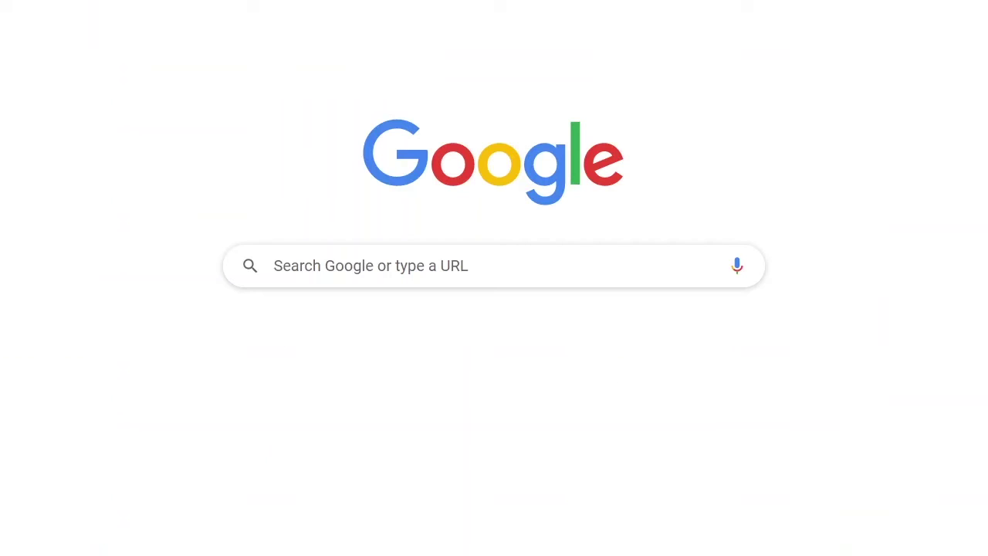
type("pla")
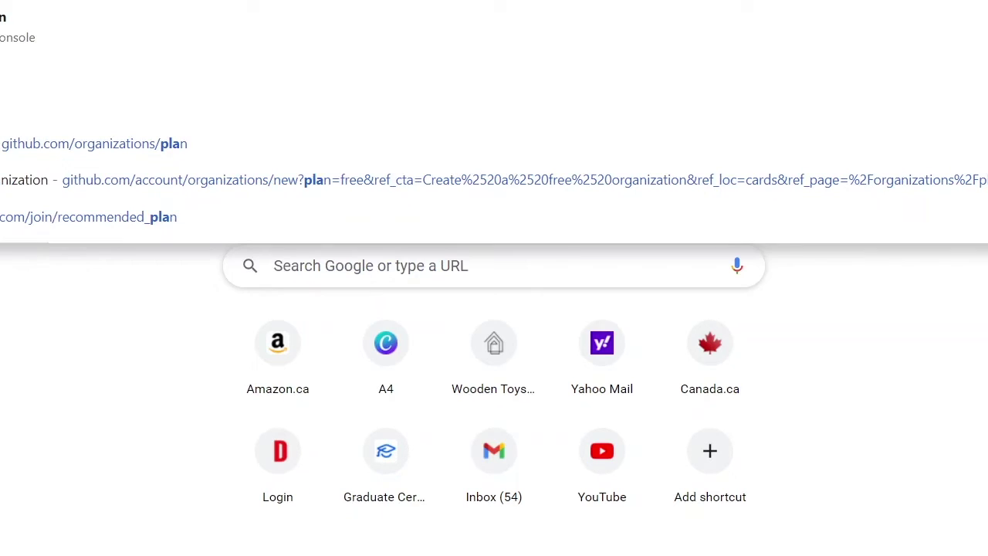
type("giarism")
key("Return")
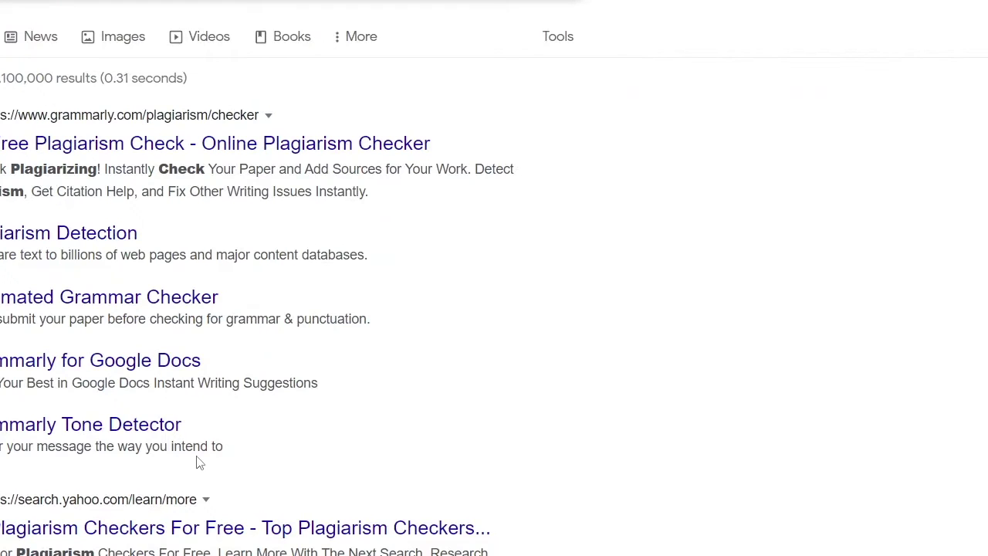
scroll(196, 461, "down", 5)
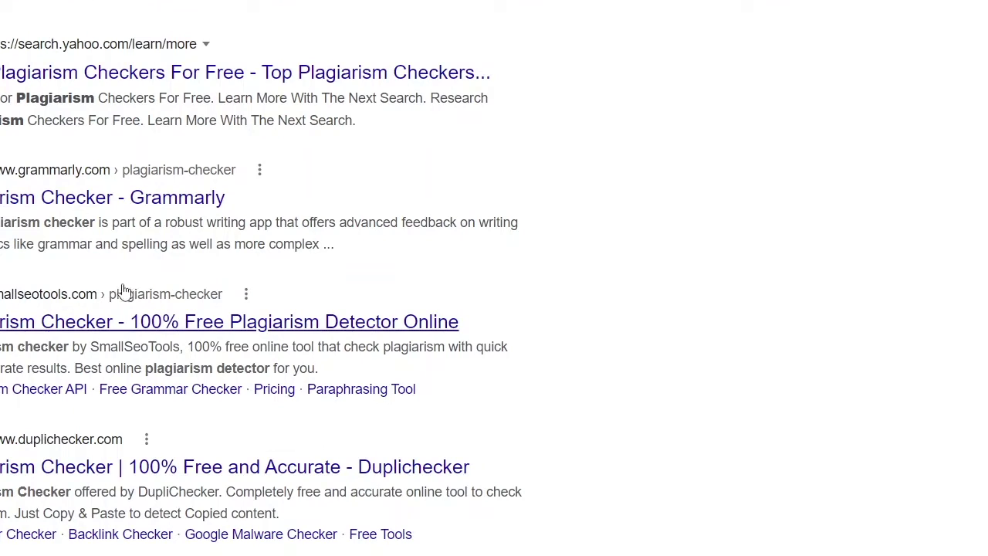
left_click(60, 470)
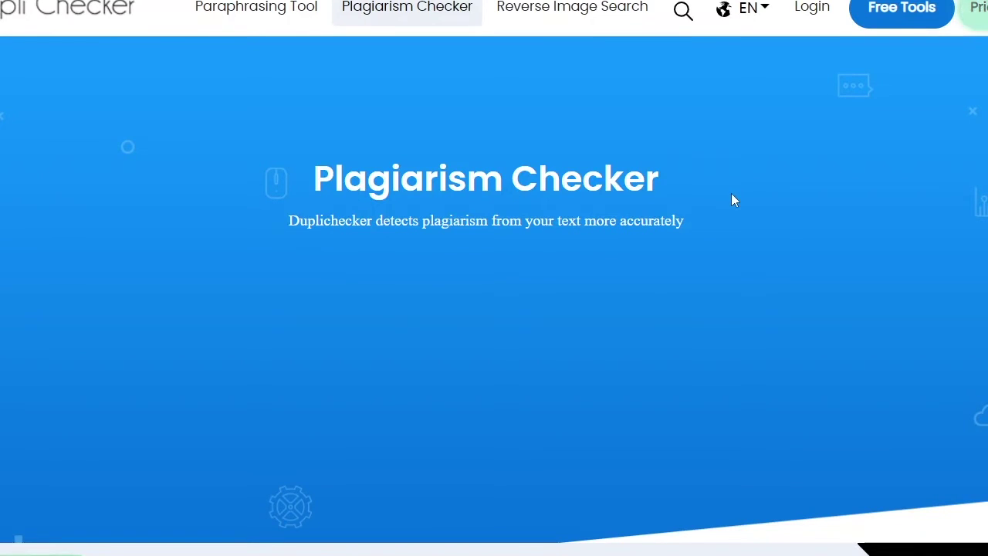
Step: Paste the copied article into Duplichecker's text box and look over the check options below it
scroll(699, 256, "down", 5)
left_click(263, 192)
key("ctrl+v")
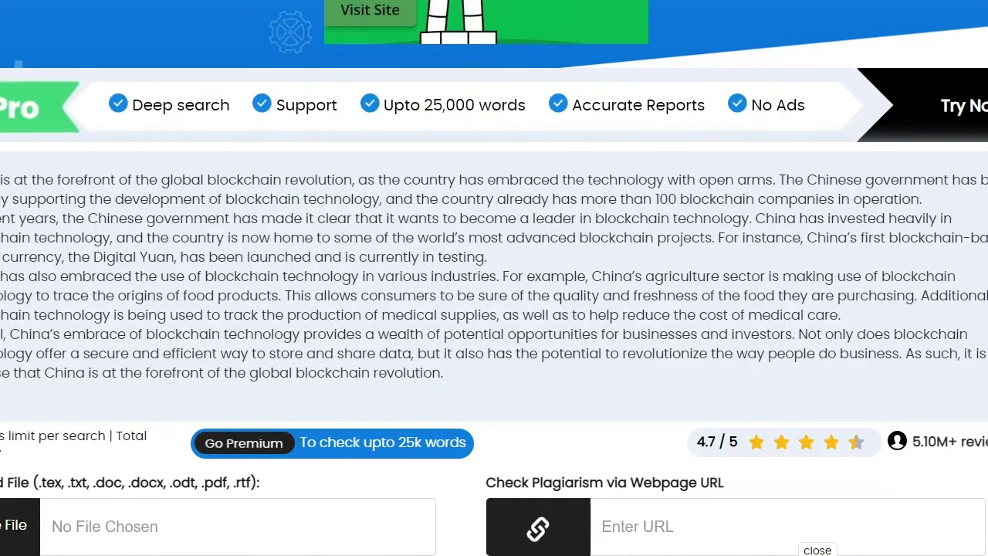
scroll(494, 308, "down", 3)
scroll(494, 308, "up", 3)
scroll(493, 278, "down", 1)
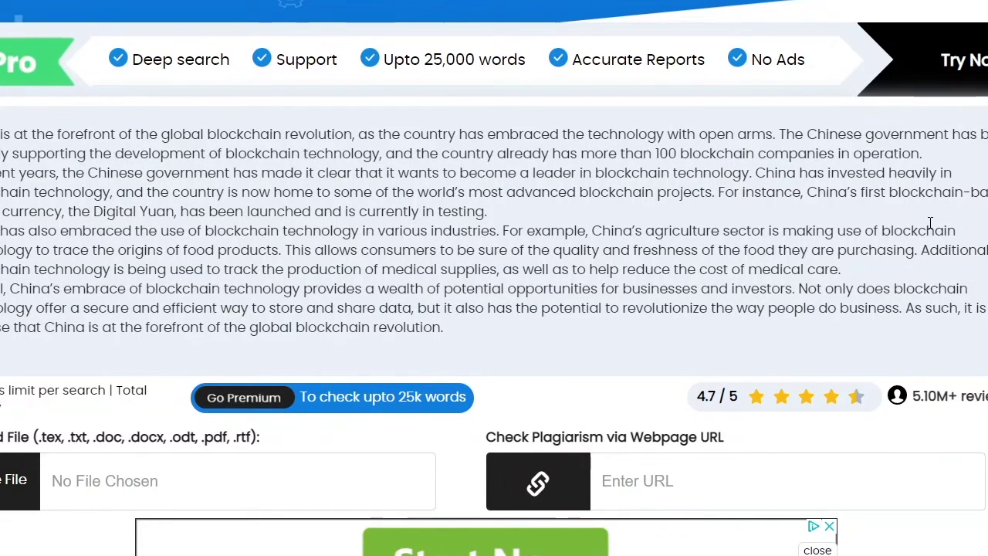
Step: View Duplichecker's pricing plans and return to the checker with the pasted article
left_click(955, 91)
scroll(929, 220, "down", 5)
scroll(932, 229, "down", 1)
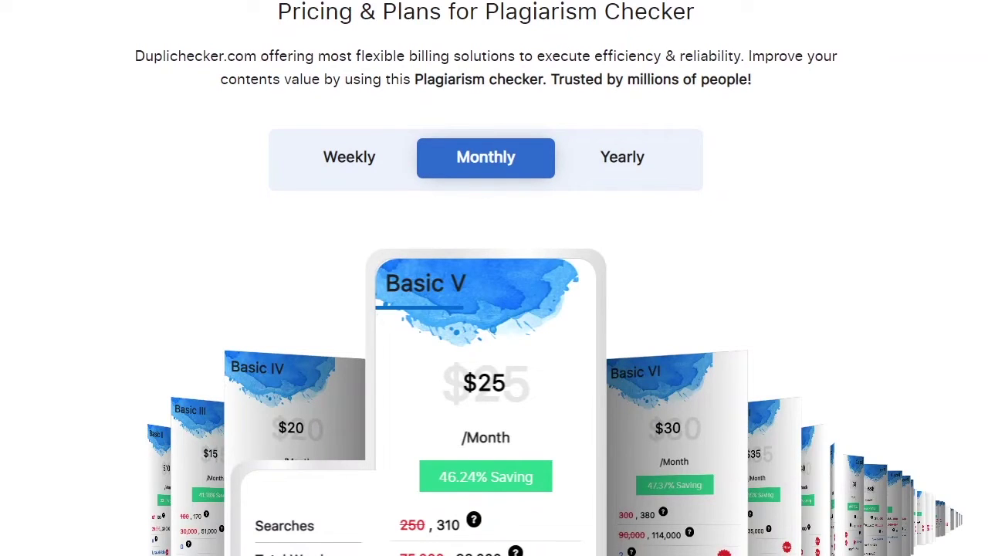
key("alt+Left")
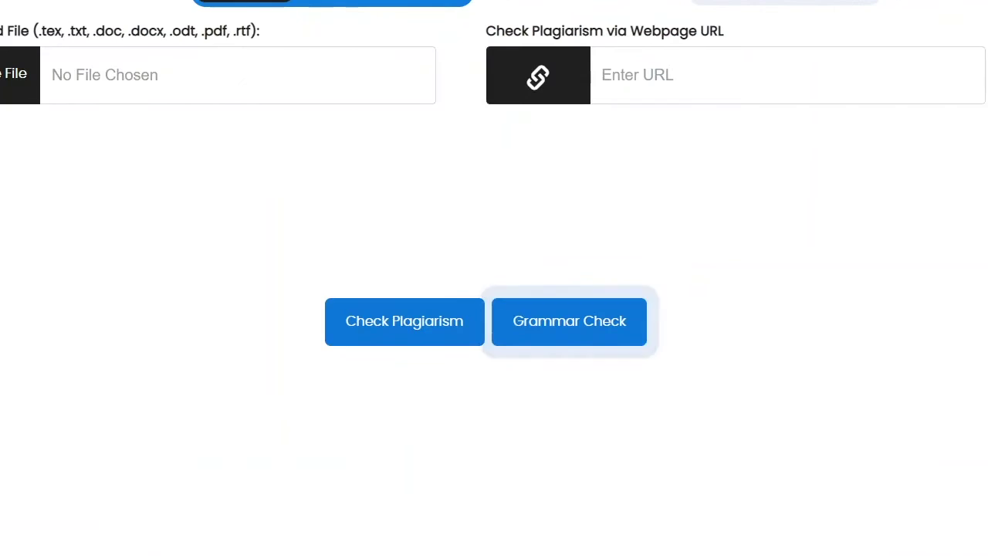
scroll(494, 277, "up", 5)
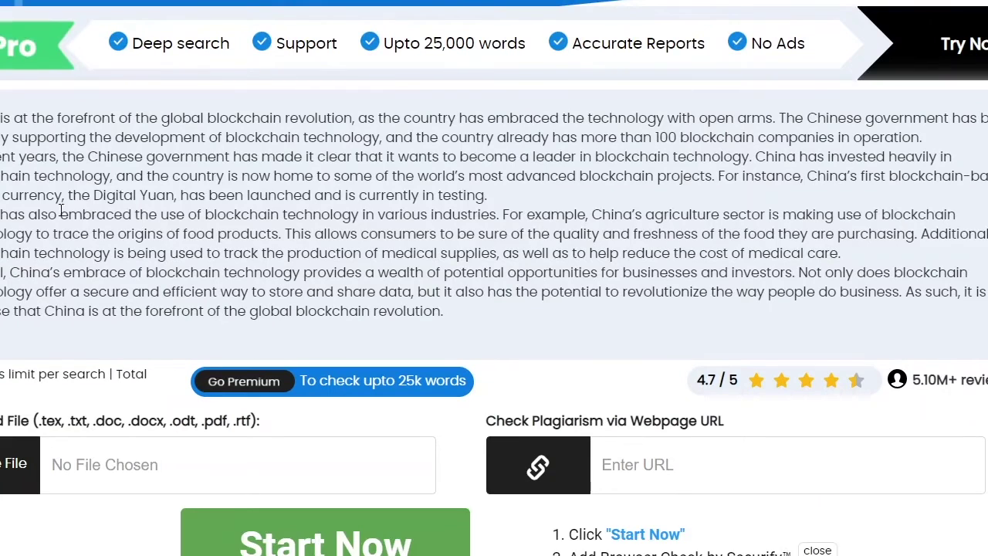
Step: Solve the reCAPTCHA by selecting all three boat images, and run the plagiarism check on the article
scroll(494, 278, "down", 4)
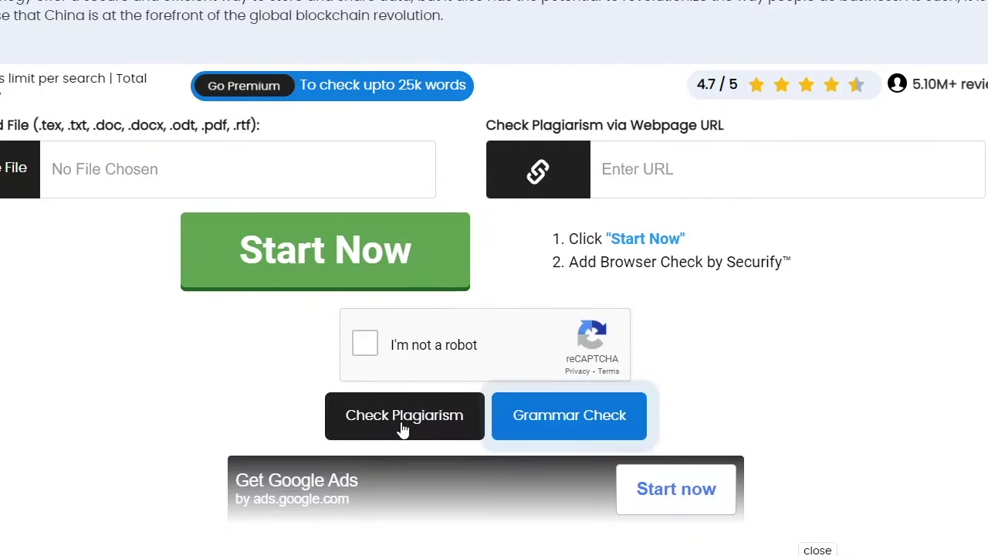
left_click(363, 347)
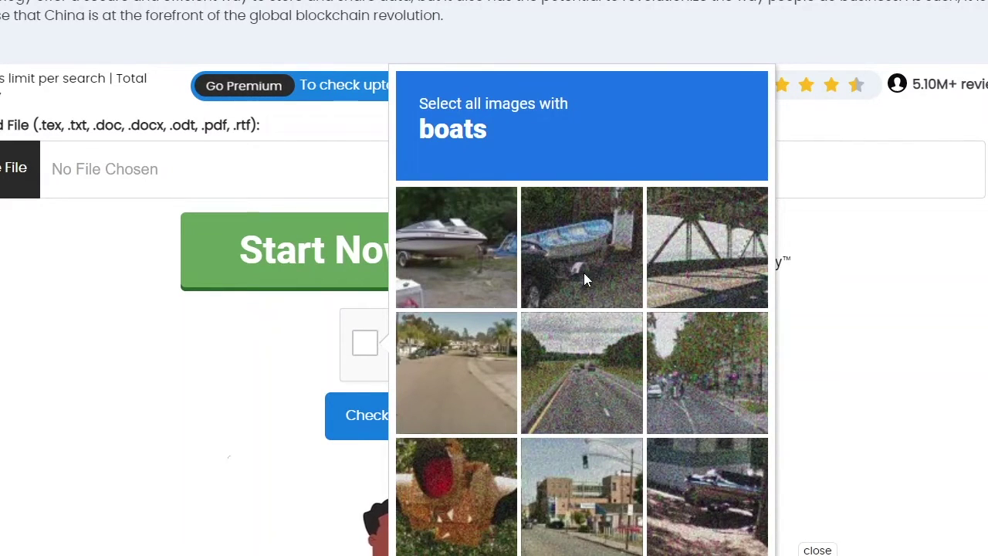
left_click(469, 285)
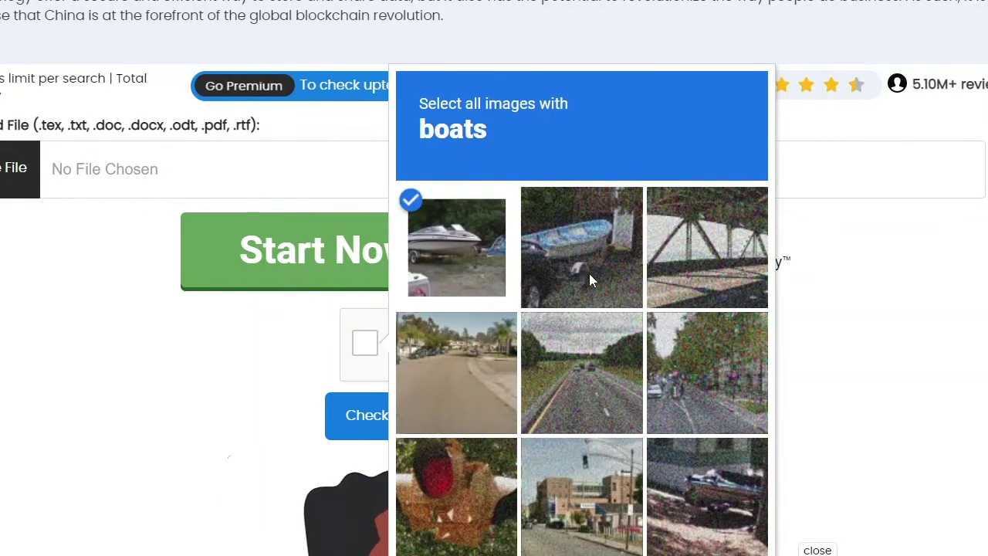
left_click(593, 273)
scroll(672, 435, "down", 1)
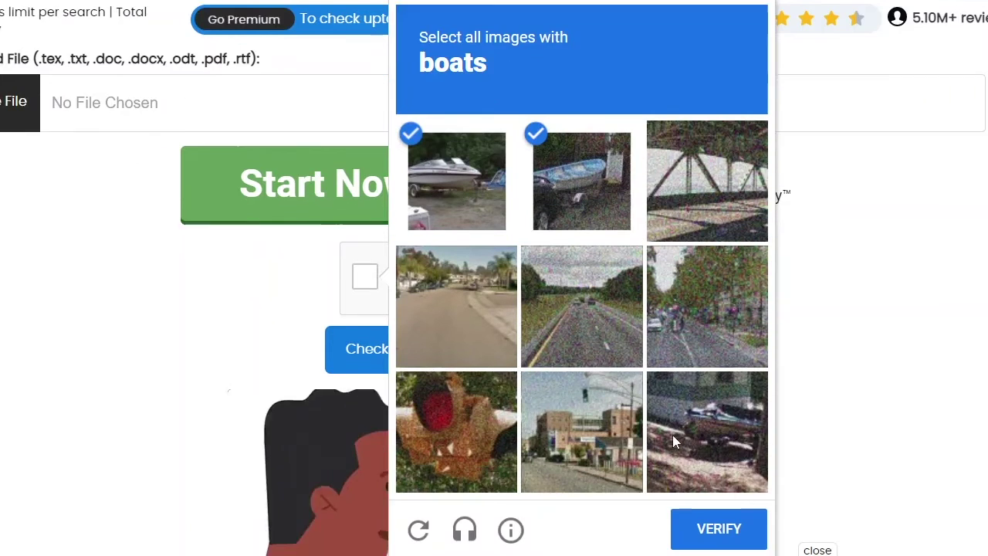
left_click(708, 437)
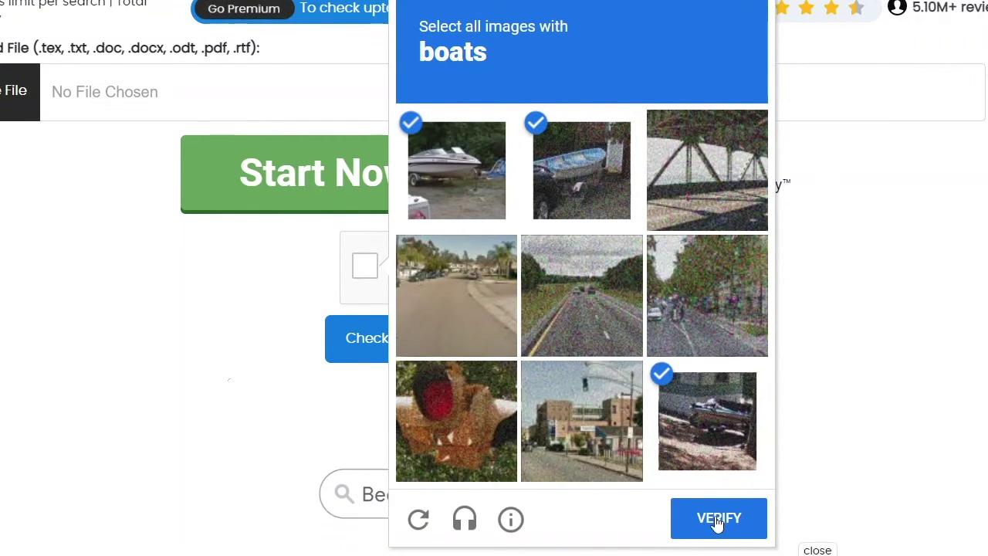
left_click(717, 521)
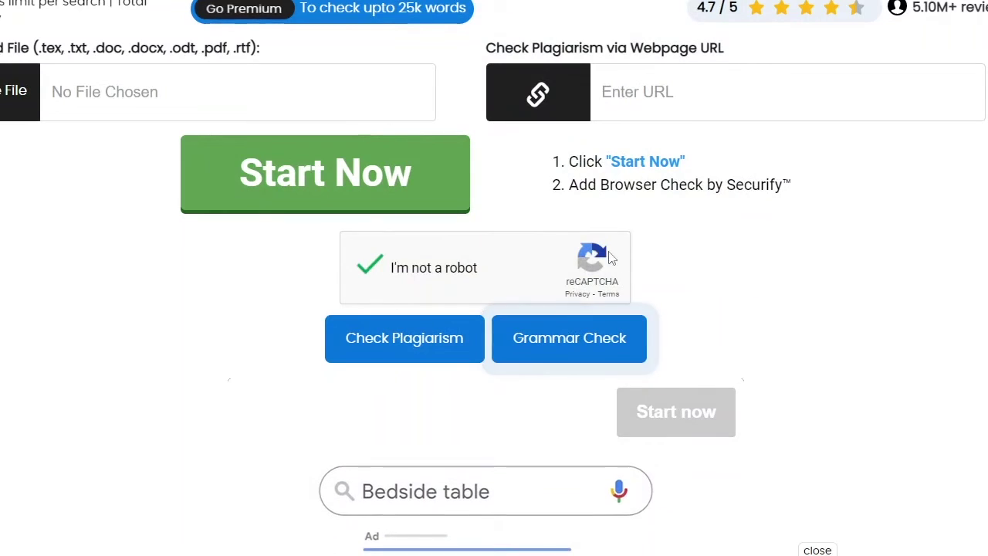
left_click(396, 353)
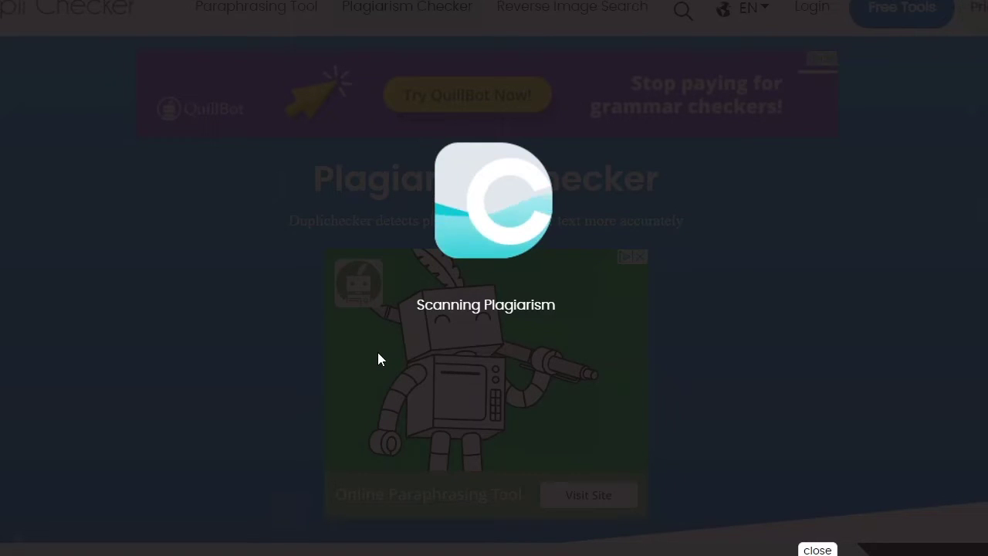
Step: Examine the plagiarism results and look through the checked article text below them
scroll(378, 354, "down", 2)
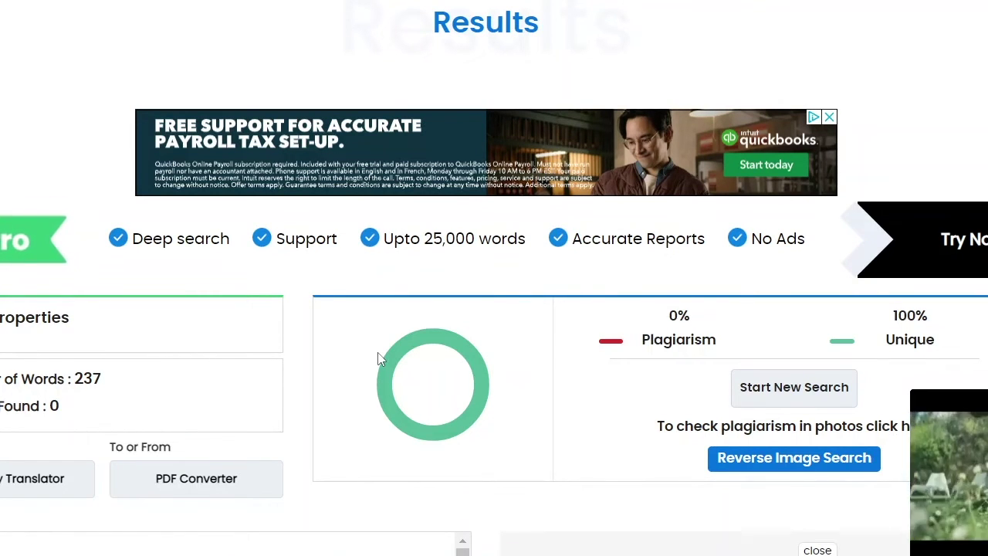
scroll(255, 284, "down", 6)
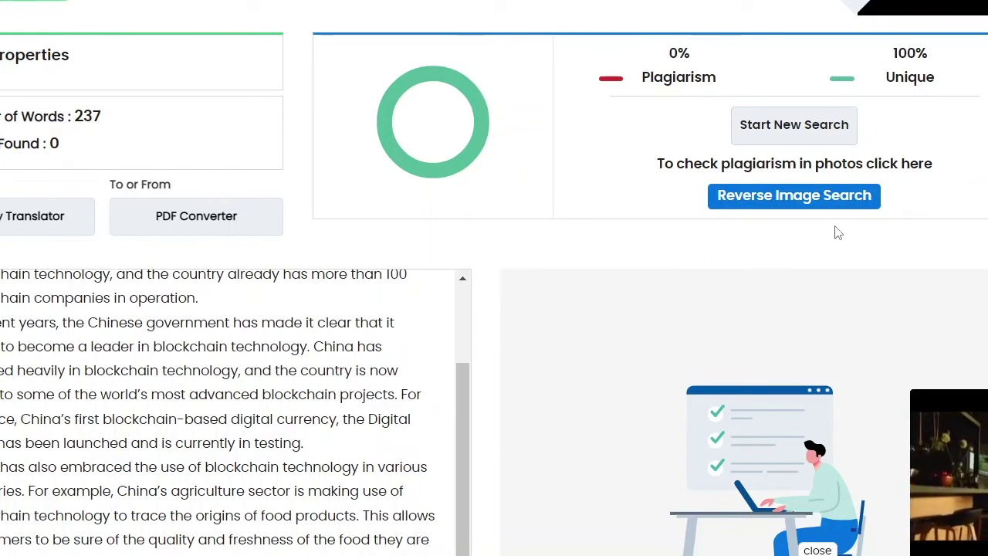
mouse_move(466, 421)
left_mouse_down()
mouse_move(461, 337)
mouse_move(463, 440)
left_mouse_up()
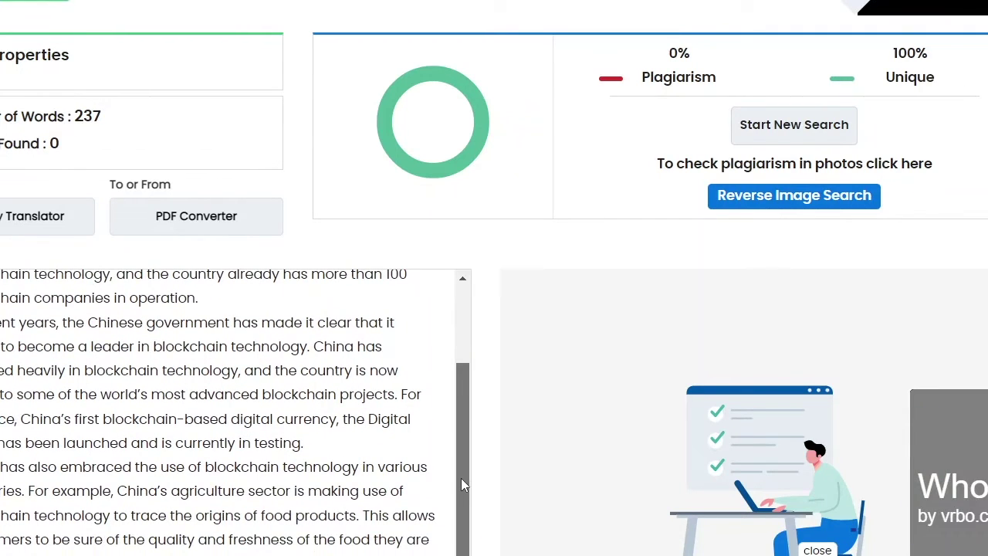
left_click_drag(461, 478, 465, 314)
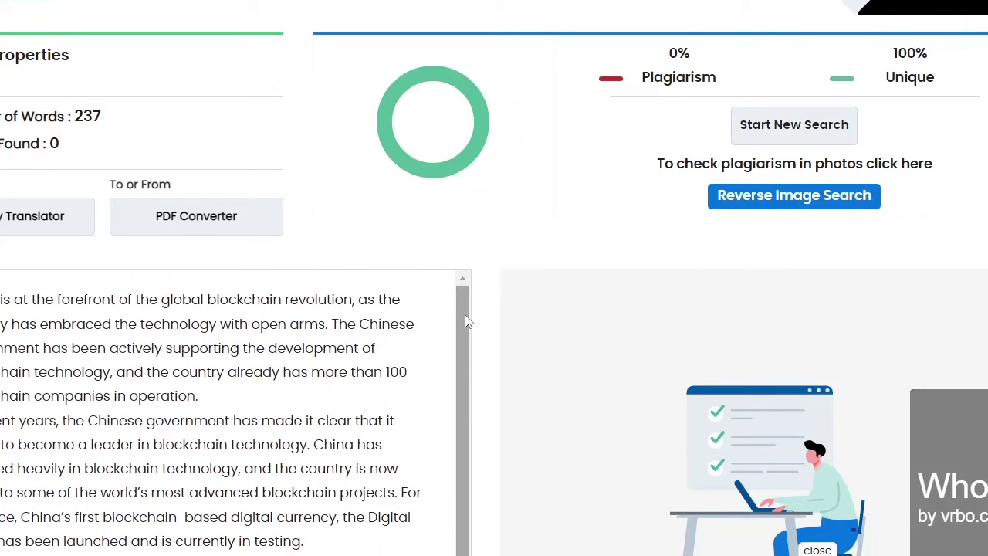
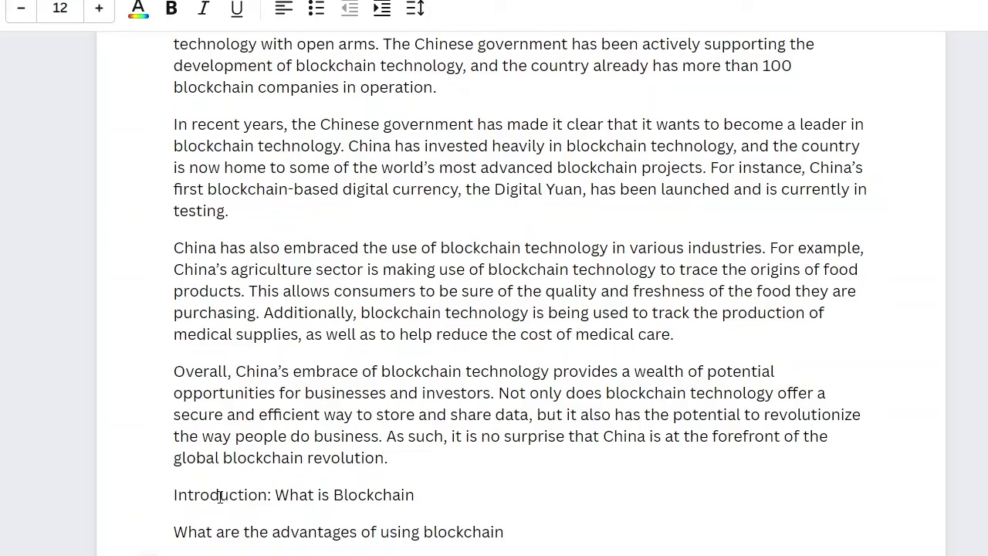
Step: In the Canva article, bold the three outline lines after the last paragraph, from "Introduction: What is Blockchain" to "What are the uses of blockchain"
scroll(219, 497, "down", 1)
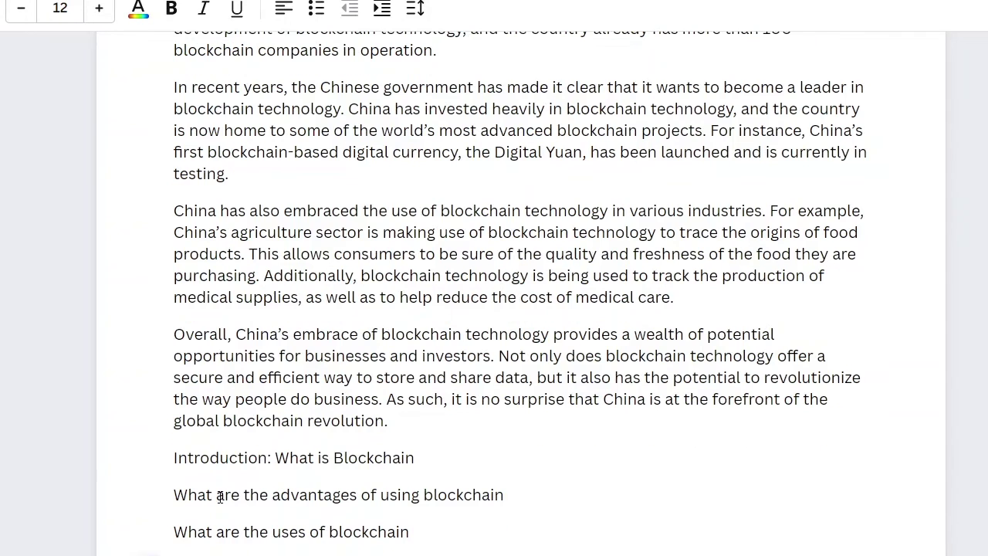
left_click_drag(422, 531, 173, 458)
left_click(171, 8)
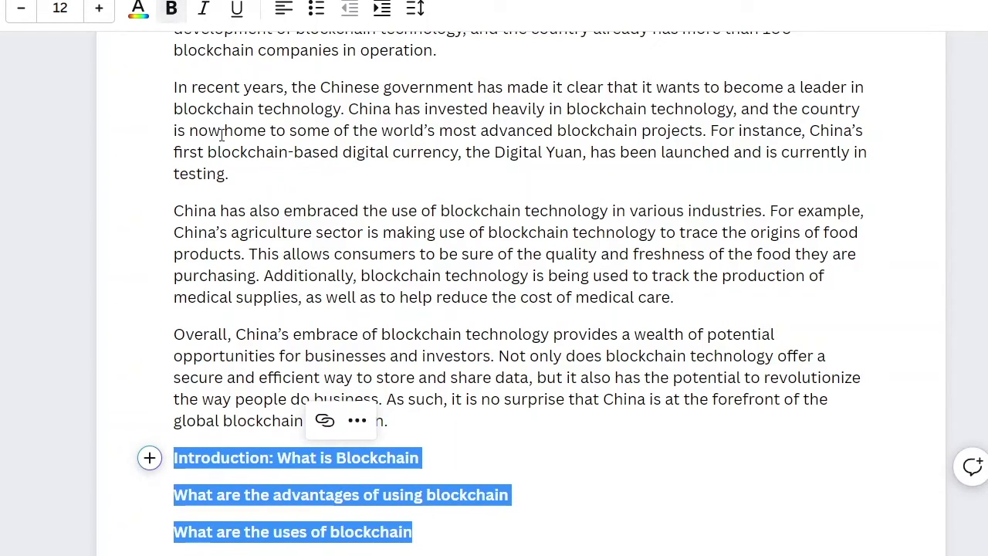
left_click(466, 510)
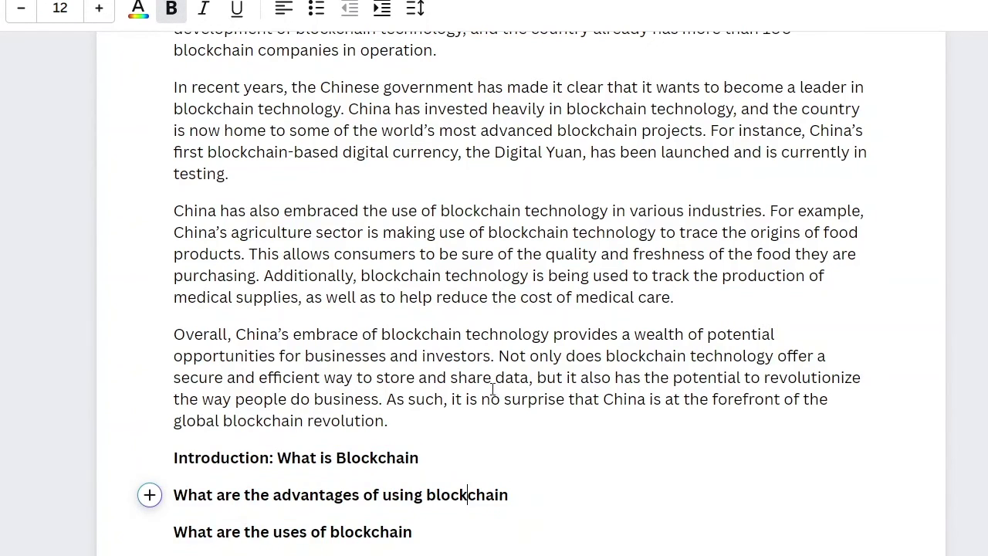
Step: Review the blockchain article from its title through the body paragraphs to the bold outline headings at its end
scroll(491, 304, "up", 3)
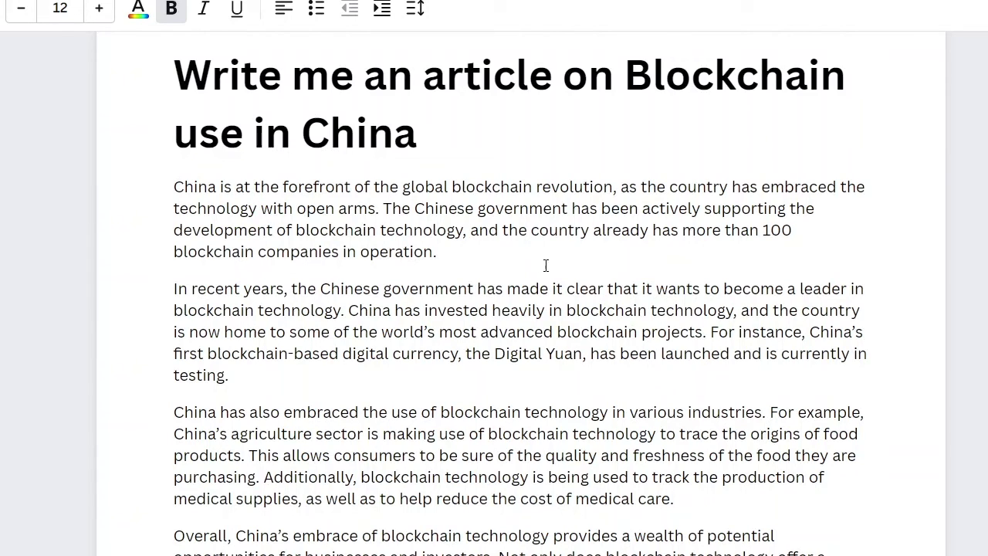
scroll(536, 347, "down", 3)
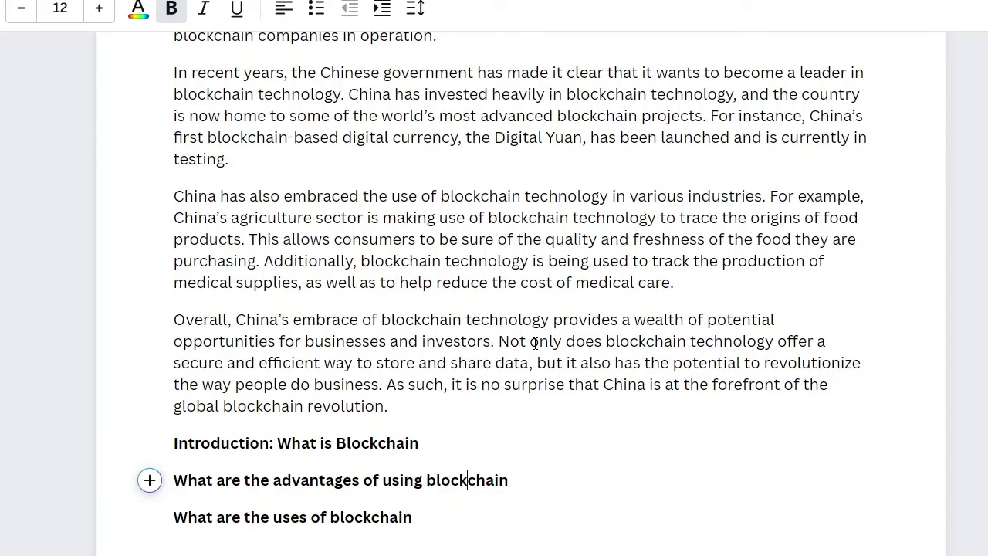
scroll(535, 342, "up", 3)
scroll(535, 342, "up", 5)
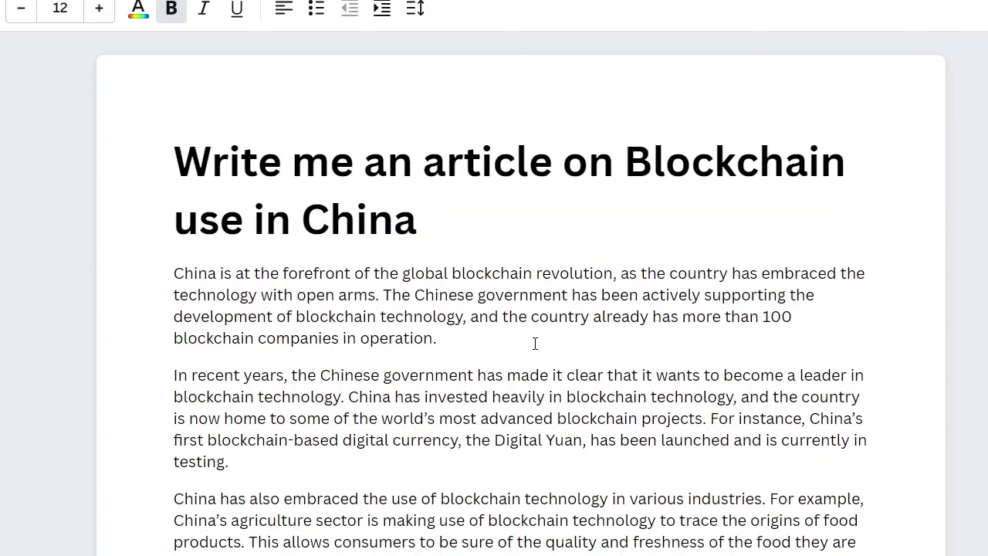
scroll(535, 342, "down", 5)
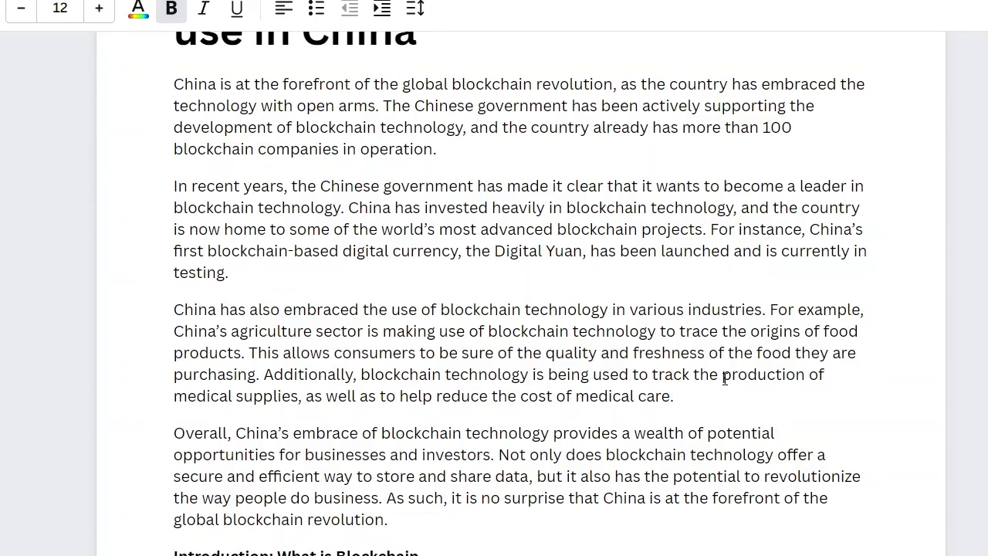
scroll(557, 359, "down", 2)
scroll(558, 359, "down", 1)
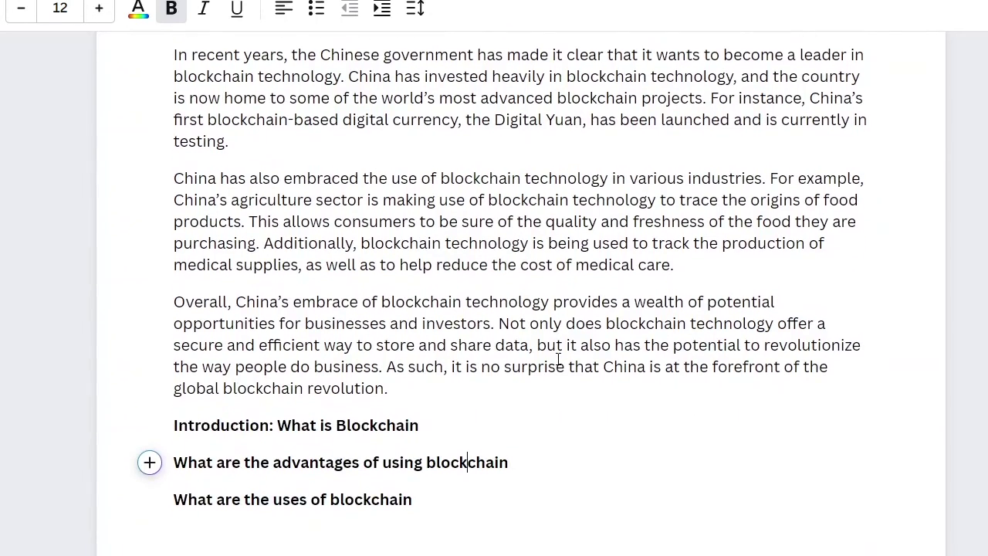